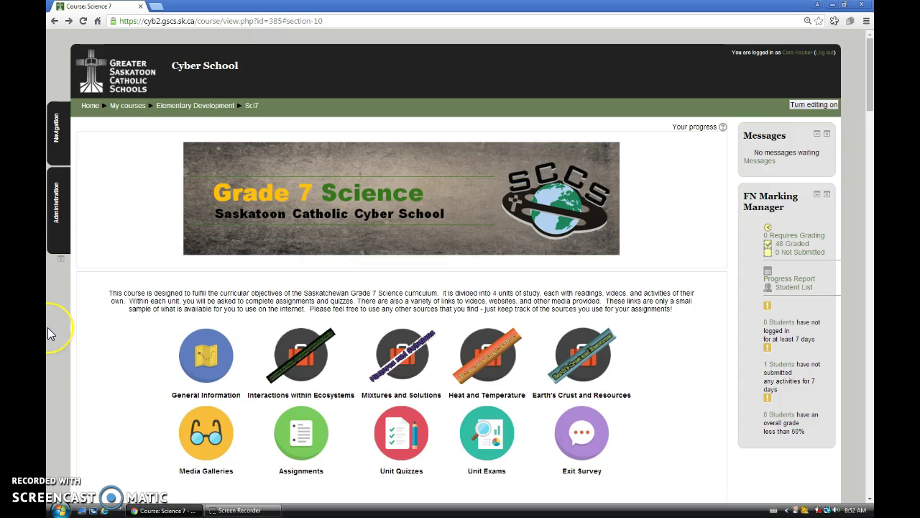
# Open the question import page from the Science 7 course's question bank.
pyautogui.click(60, 207)
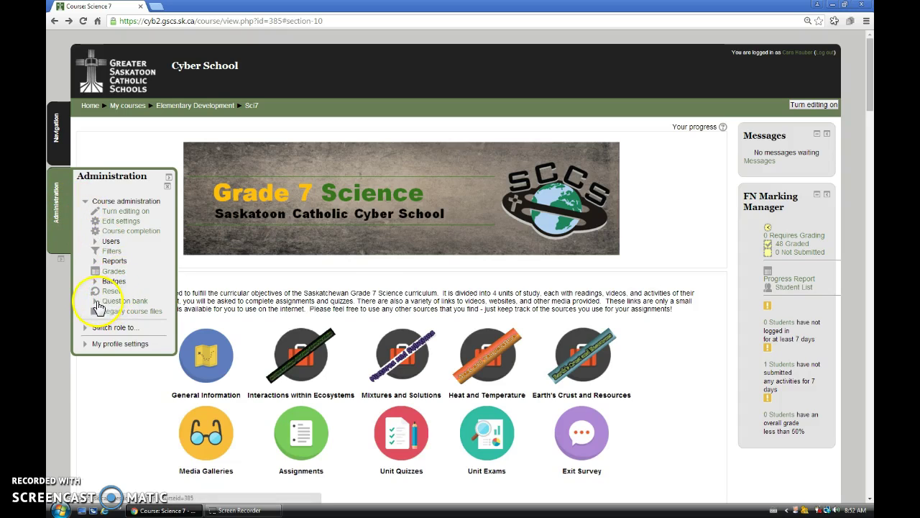
pyautogui.click(95, 302)
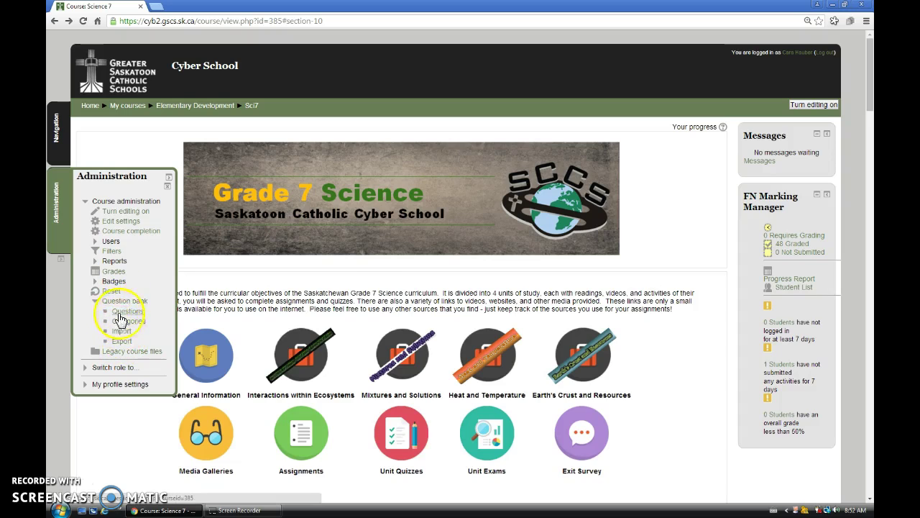
pyautogui.click(123, 332)
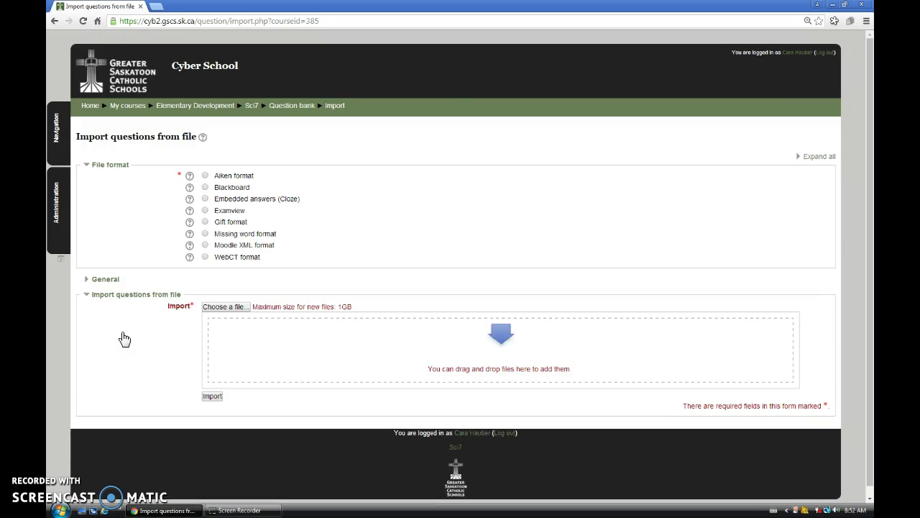
pyautogui.click(126, 248)
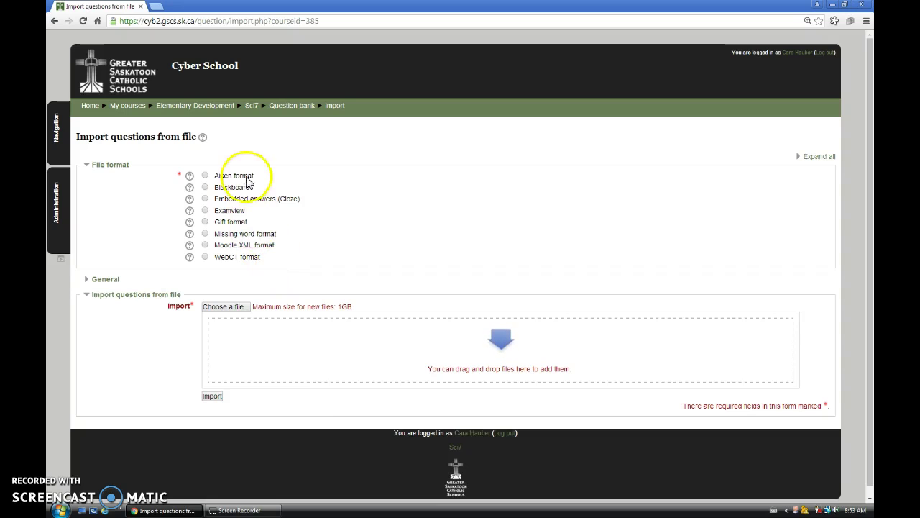
# Read the help text for the Aiken format and close it.
pyautogui.click(189, 176)
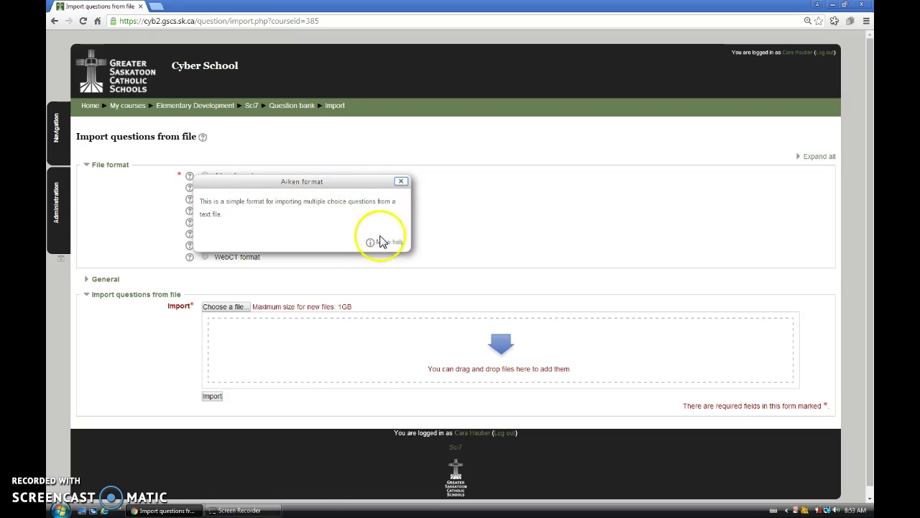
pyautogui.click(400, 181)
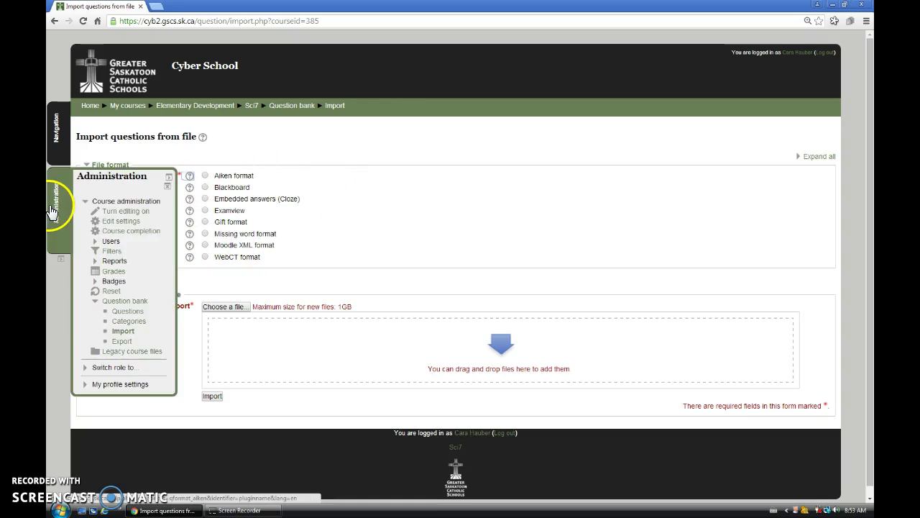
# Open the Categories page of the course's question bank.
pyautogui.moveTo(62, 212)
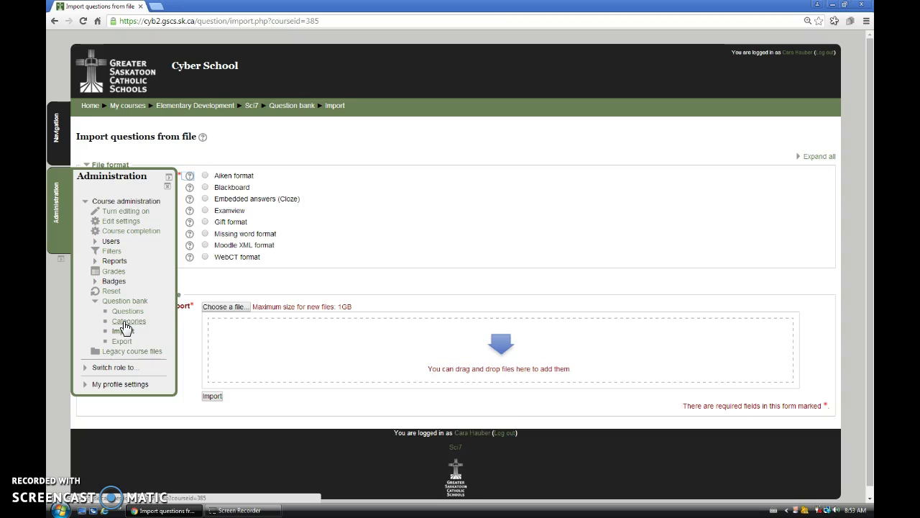
pyautogui.click(125, 323)
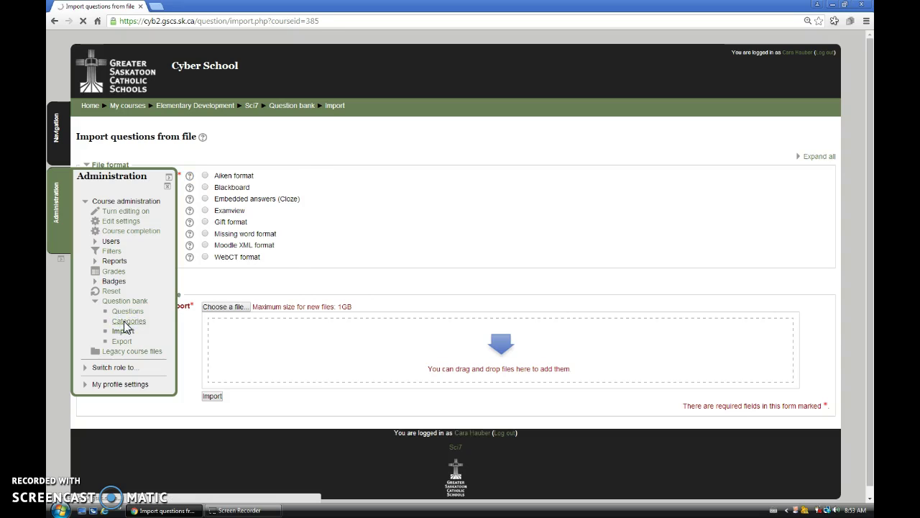
pyautogui.click(122, 256)
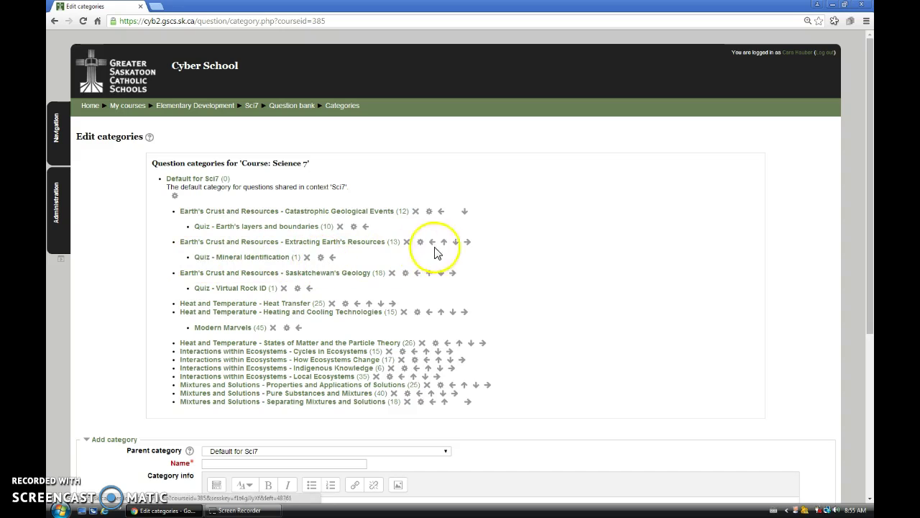
# Move the "Quiz - Mineral Identification" category up one level and nest it back under "Extracting Earth's Resources".
pyautogui.click(333, 258)
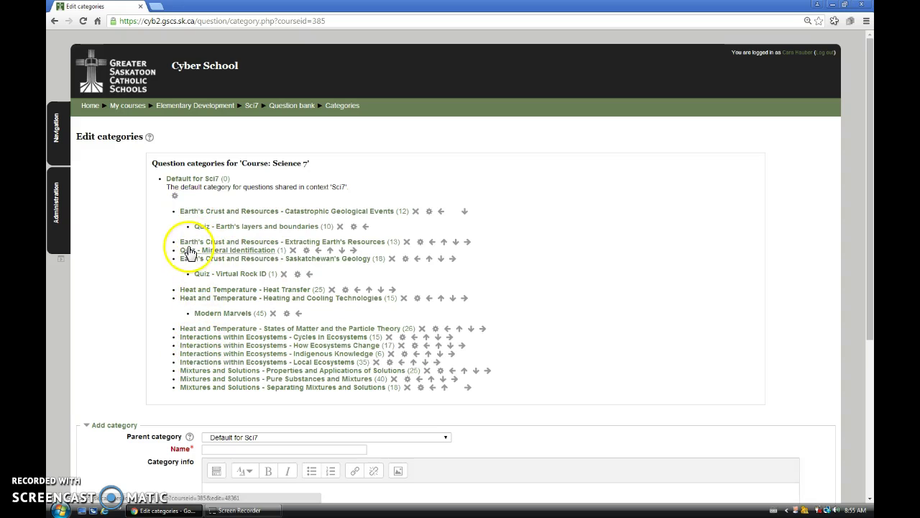
pyautogui.click(353, 249)
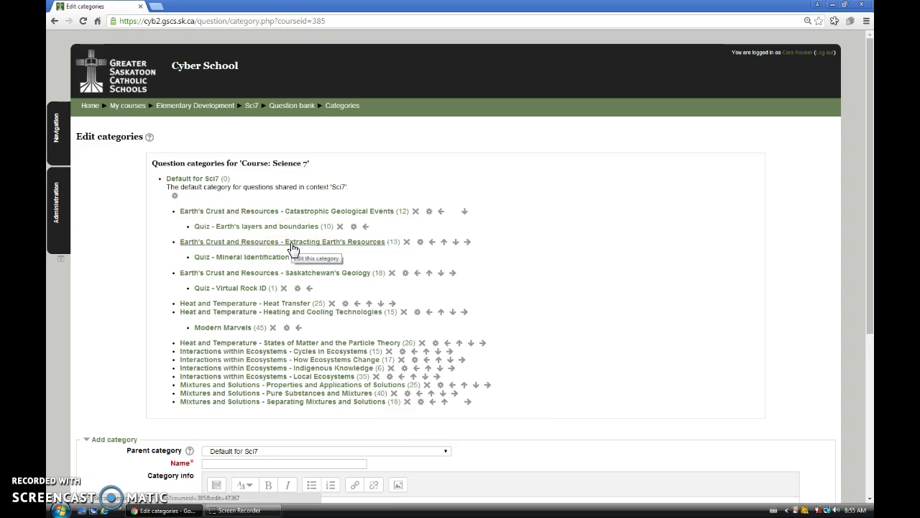
# Add a question category named "Sample questions" under the parent category Default for Sci7.
pyautogui.scroll(-3, 169, 297)
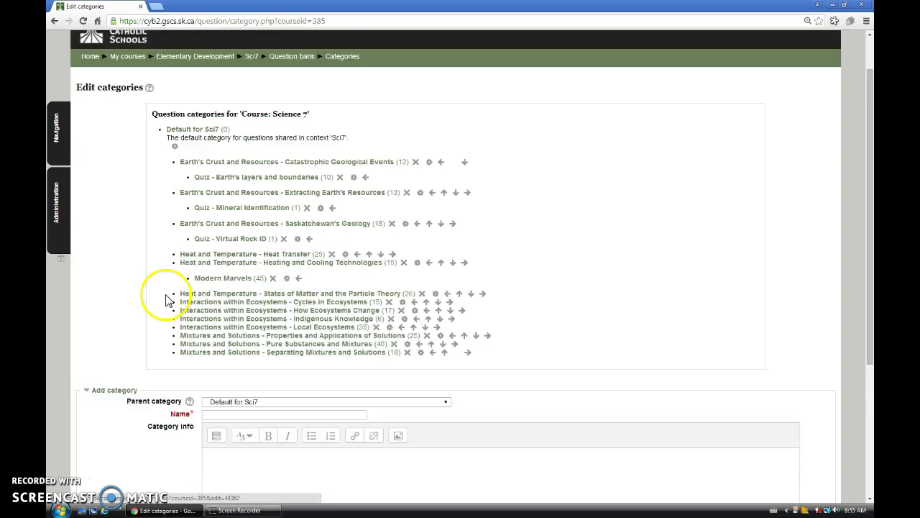
pyautogui.click(239, 266)
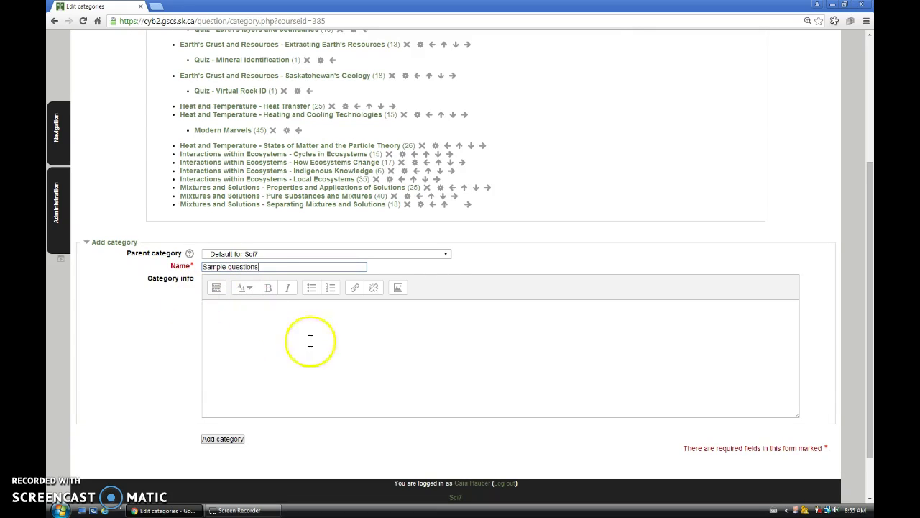
pyautogui.click(223, 439)
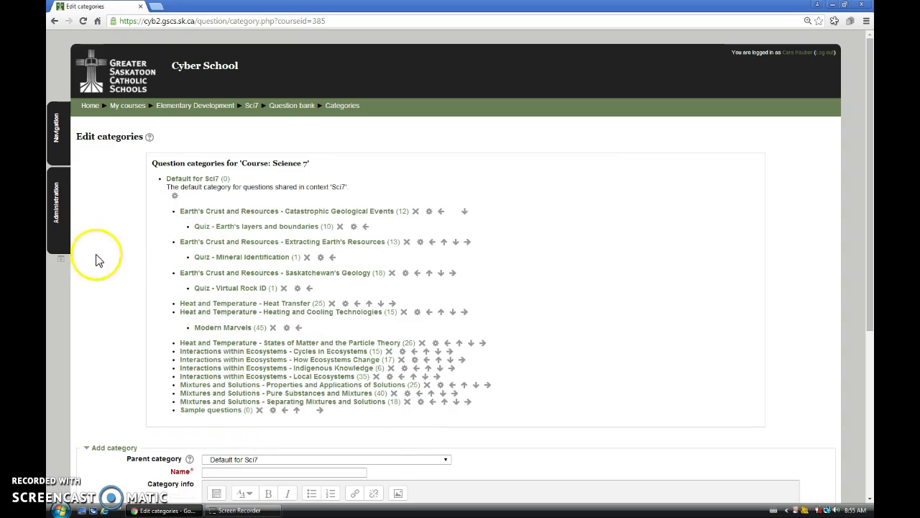
# Open the question bank's Questions page and show the "Sample questions" category.
pyautogui.click(59, 215)
pyautogui.click(136, 312)
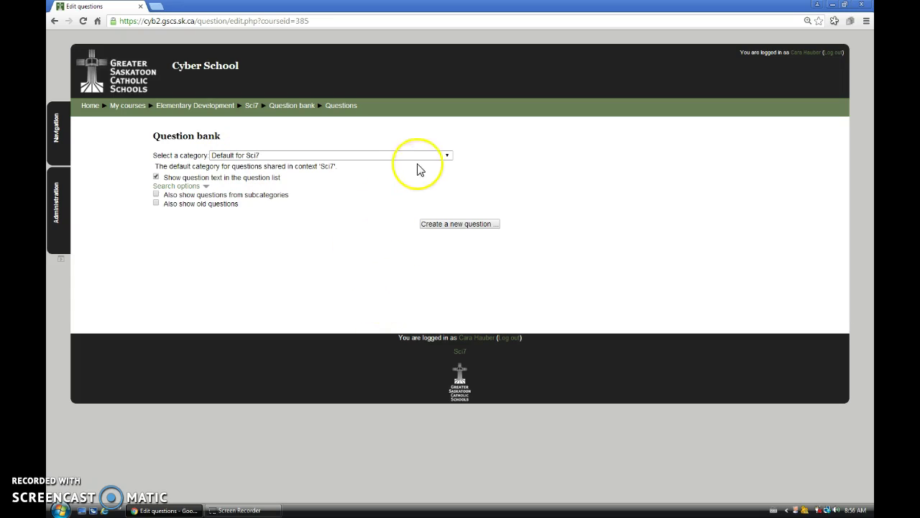
pyautogui.click(447, 156)
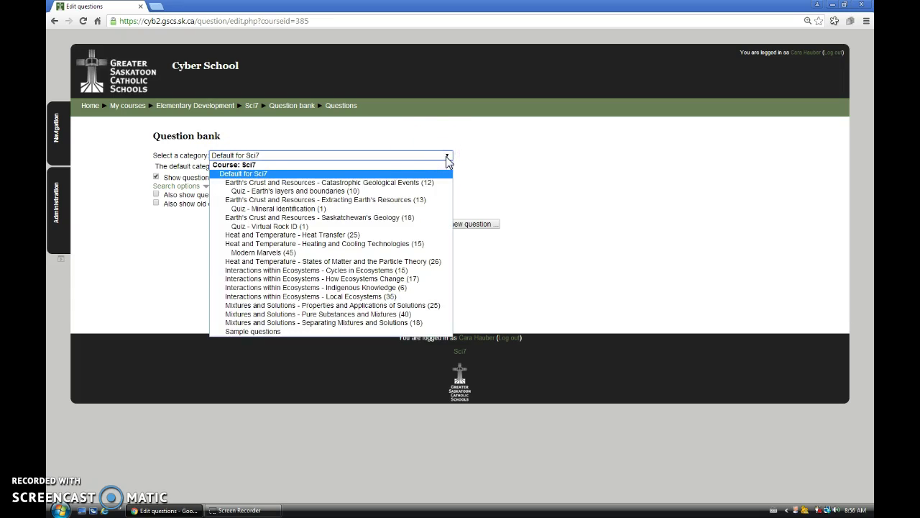
pyautogui.click(256, 331)
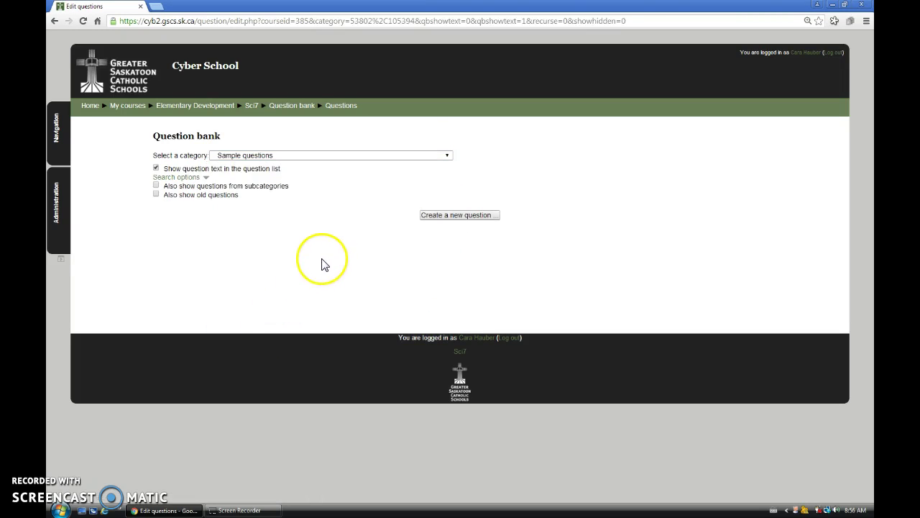
# Examine the question list and type markers in the "Mixtures and Solutions - Separating Mixtures and Solutions" category.
pyautogui.click(447, 156)
pyautogui.click(329, 322)
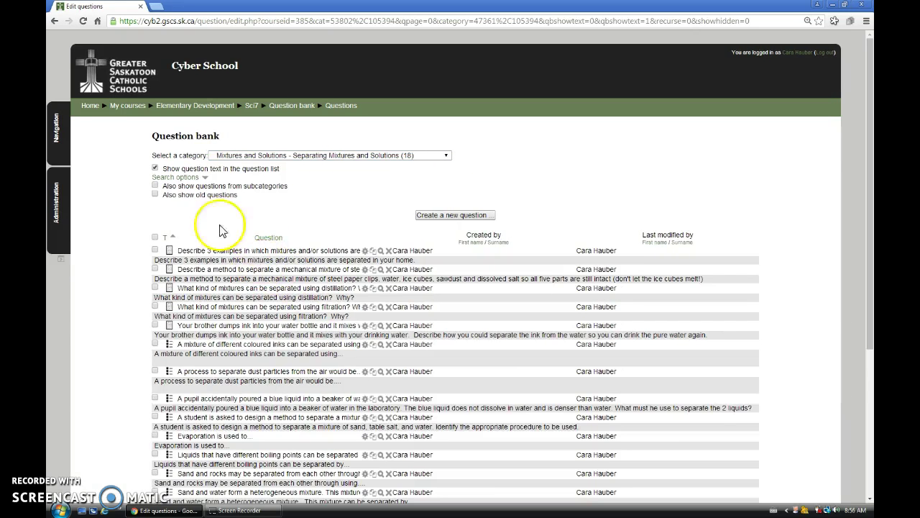
pyautogui.scroll(-2, 135, 247)
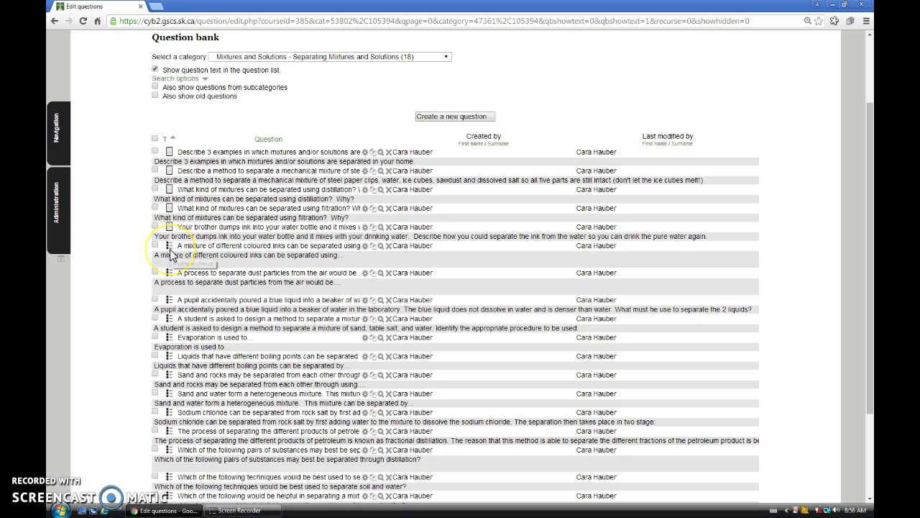
pyautogui.scroll(-2, 171, 255)
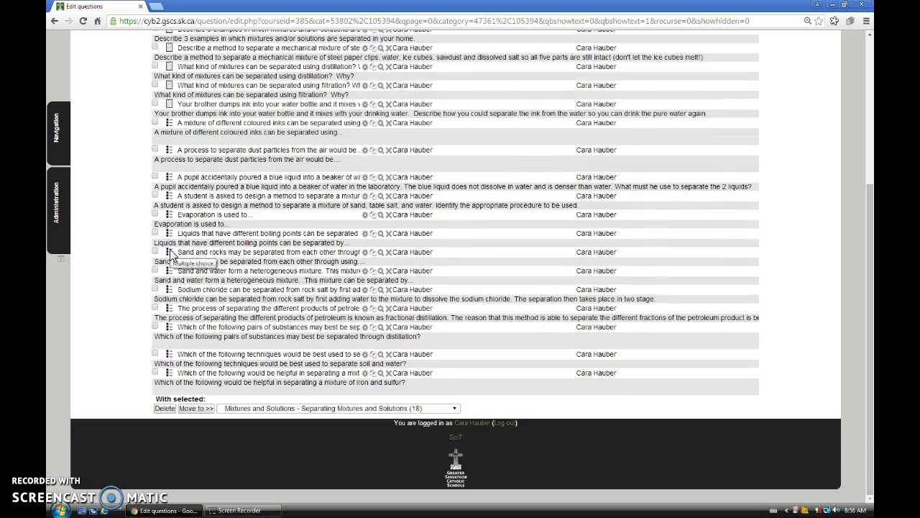
pyautogui.scroll(3, 170, 253)
pyautogui.click(170, 181)
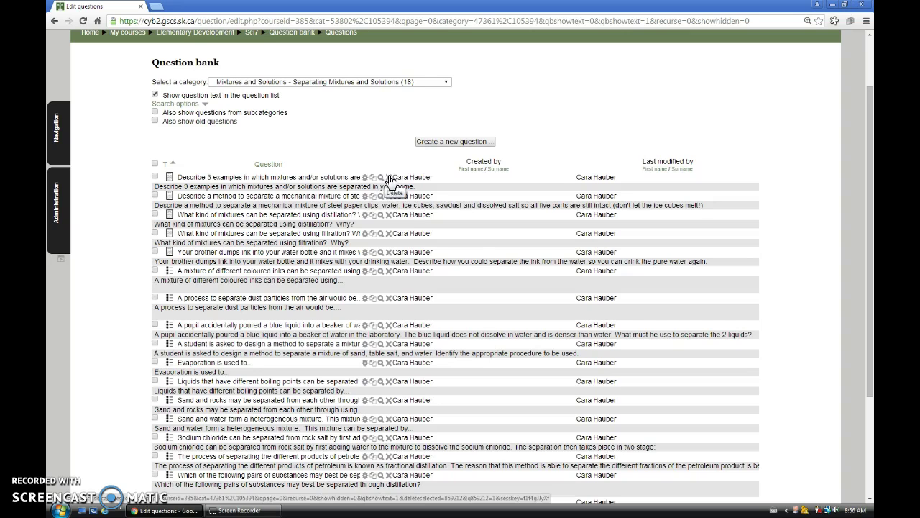
# Return to the "Sample questions" category and begin creating a new question in it.
pyautogui.click(433, 84)
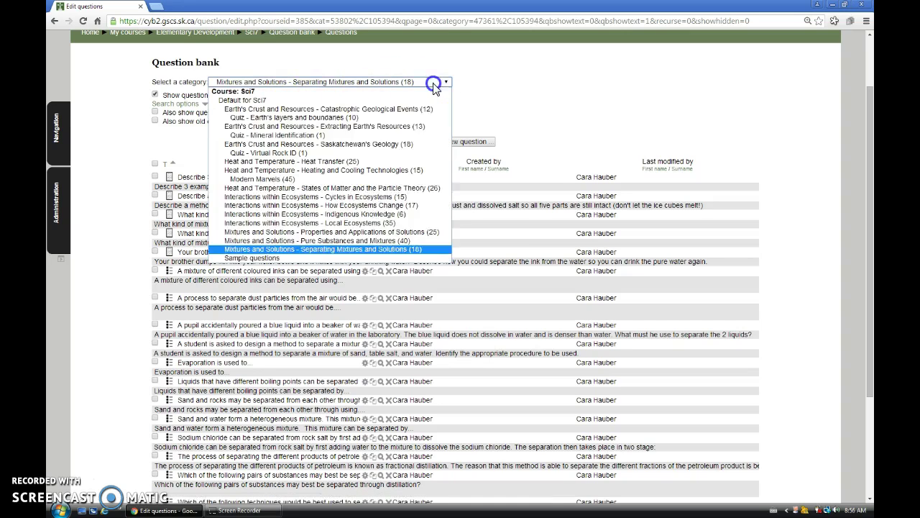
pyautogui.click(257, 257)
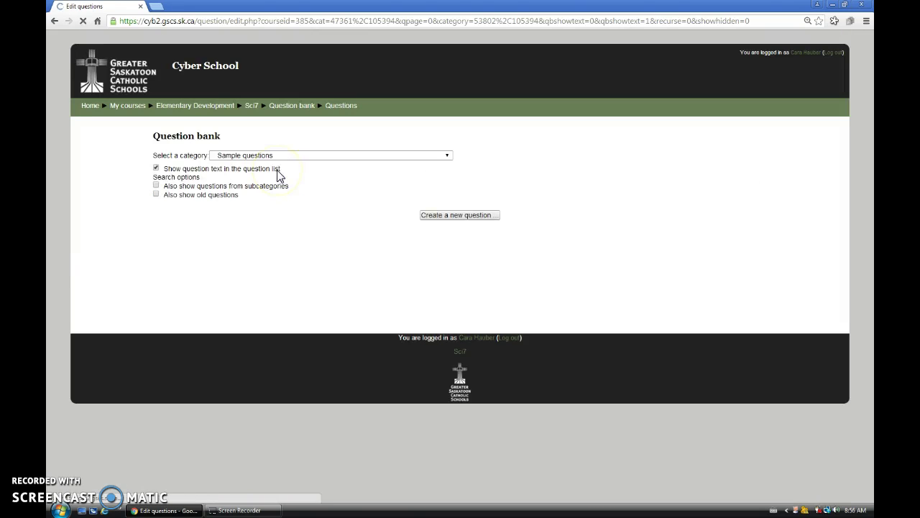
pyautogui.click(443, 215)
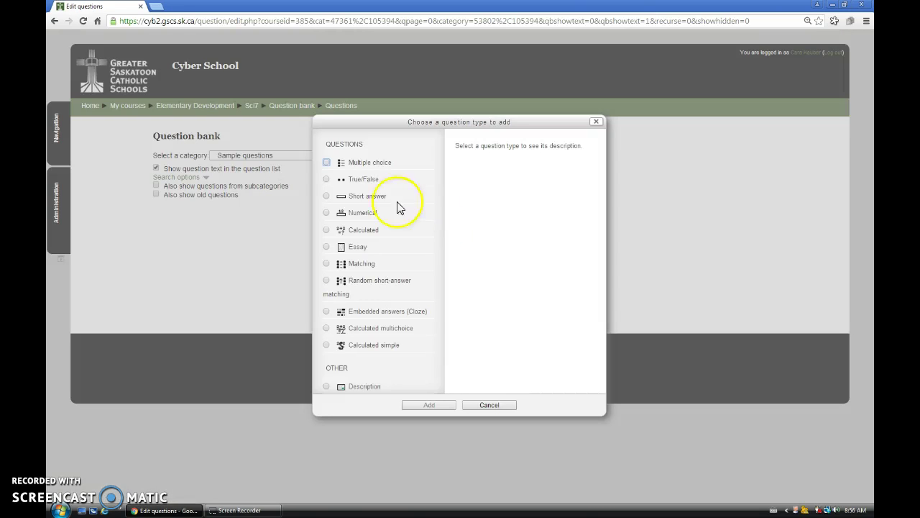
# Compare the descriptions of the Multiple choice, True/False, Essay and Matching types, and add a Multiple choice question.
pyautogui.click(327, 164)
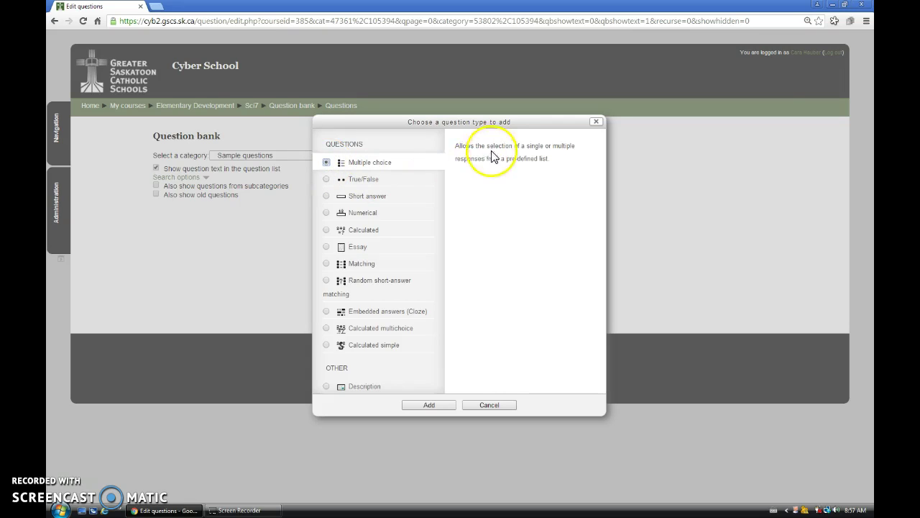
pyautogui.click(327, 179)
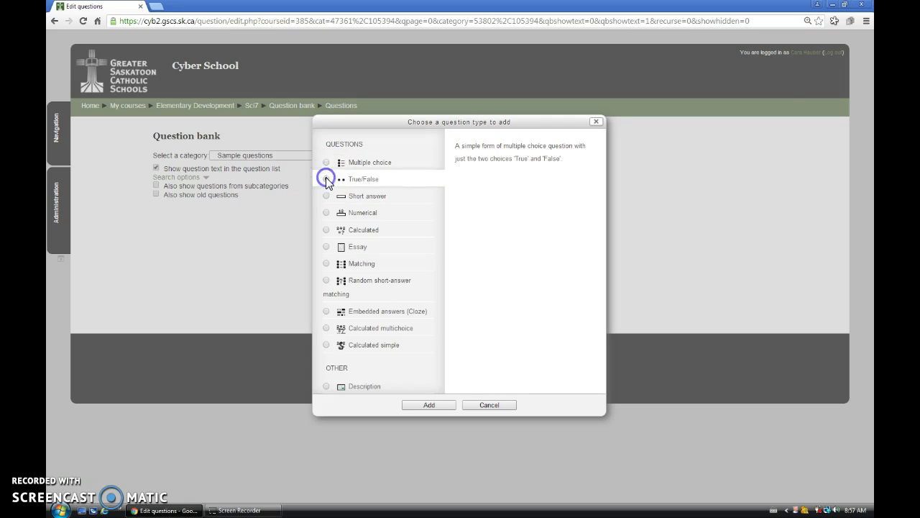
pyautogui.click(327, 246)
pyautogui.click(327, 264)
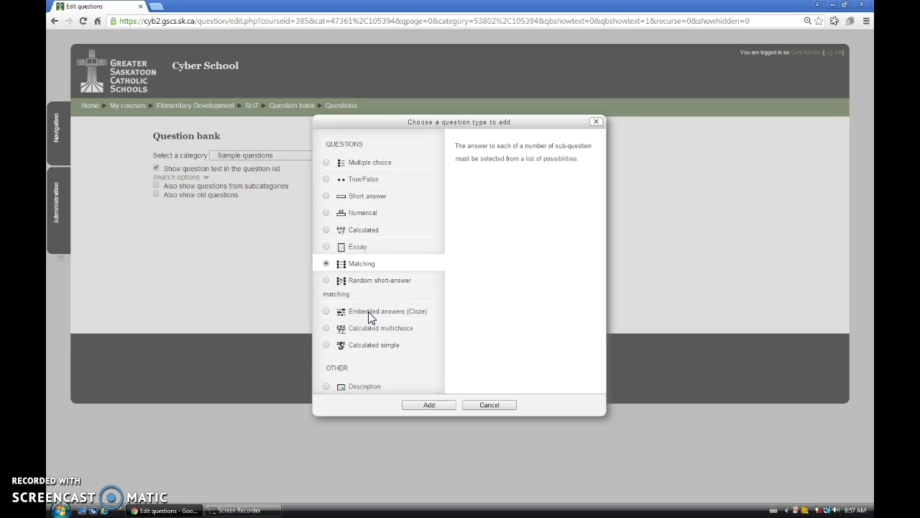
pyautogui.click(353, 265)
pyautogui.click(325, 164)
pyautogui.click(445, 407)
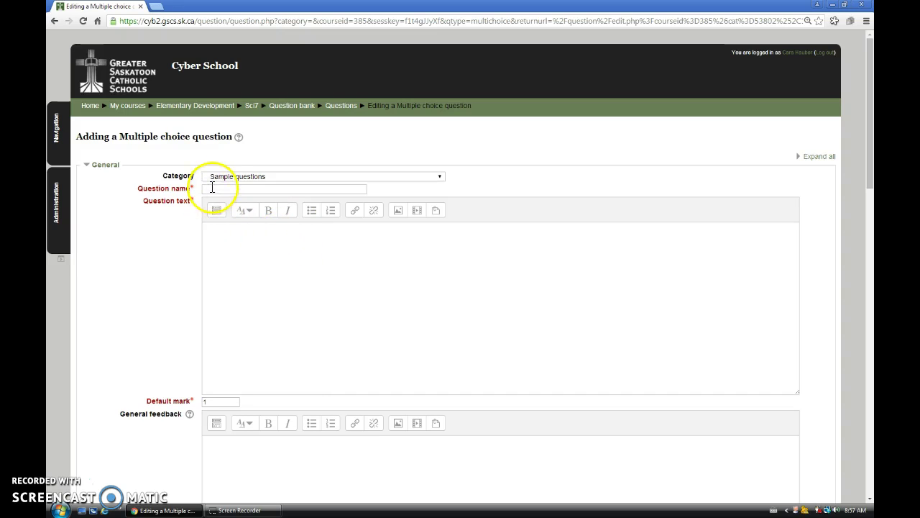
# Enter "What is a good question?" as the question text.
pyautogui.click(221, 242)
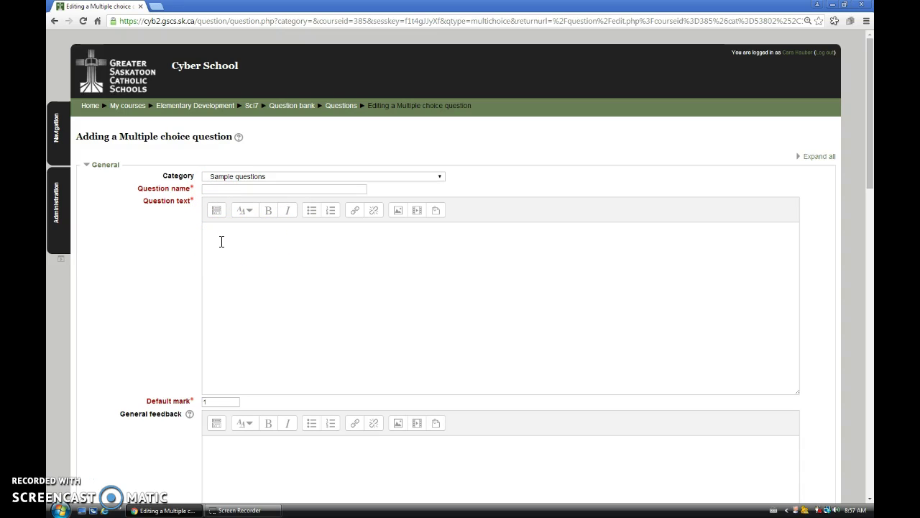
pyautogui.click(220, 189)
pyautogui.click(263, 261)
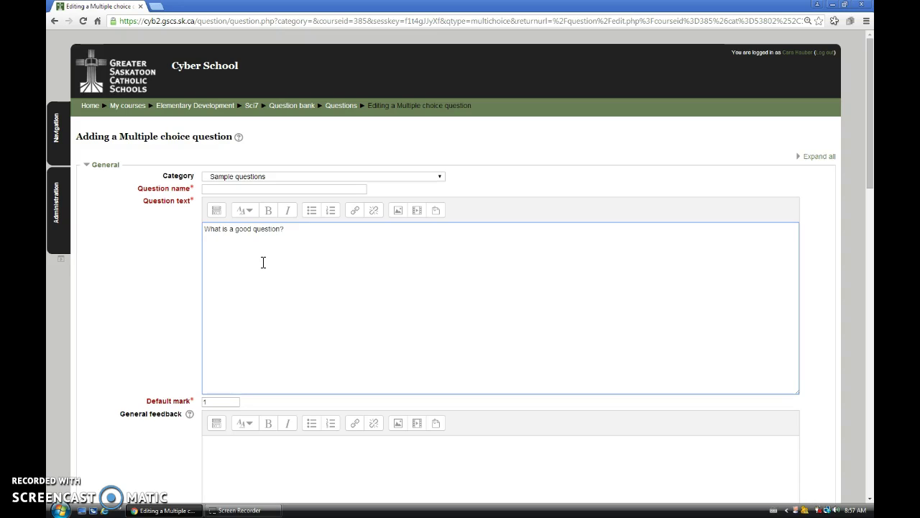
# Copy the question text "What is a good question?" into the question name.
pyautogui.moveTo(304, 238); pyautogui.dragTo(175, 227)
pyautogui.hotkey('ctrl', 'c')
pyautogui.click(240, 188)
pyautogui.hotkey('ctrl', 'v')
# Show the question text editor's additional formatting tools and hide them again.
pyautogui.click(264, 278)
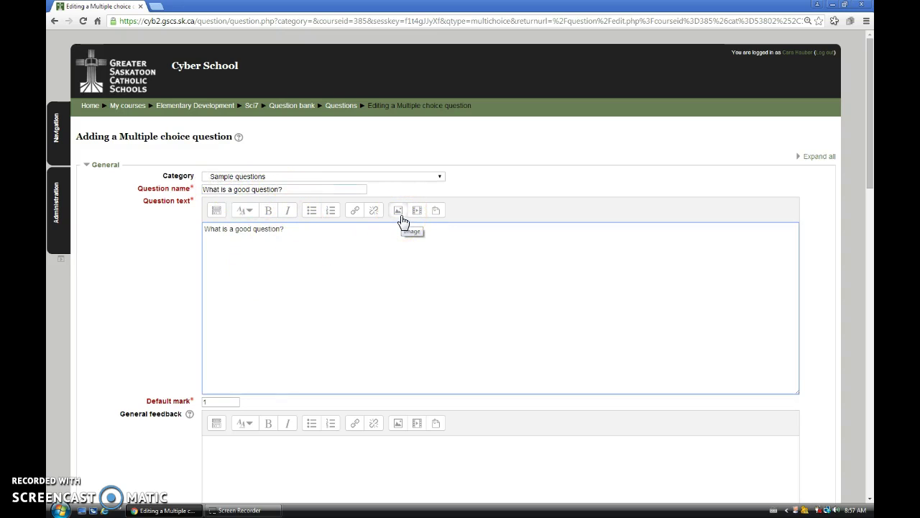
pyautogui.click(215, 210)
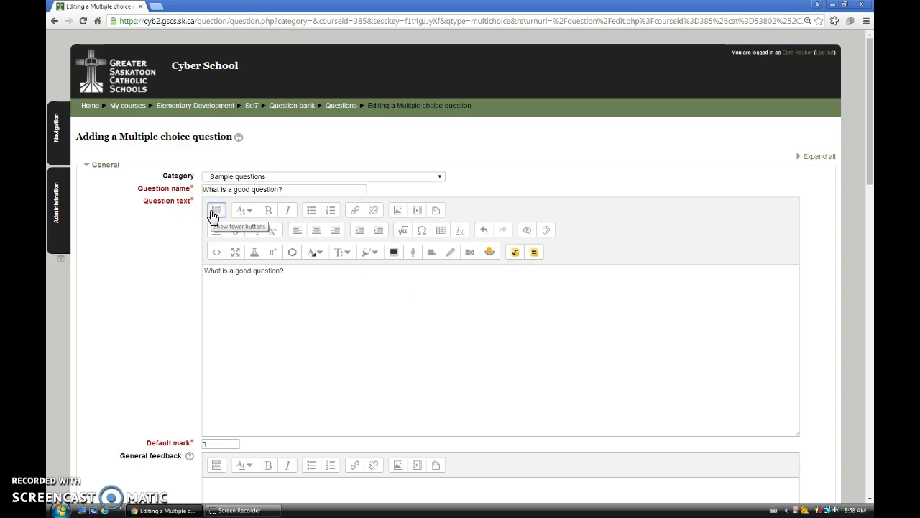
pyautogui.click(213, 215)
# Set the question's default mark to 4.
pyautogui.click(195, 401)
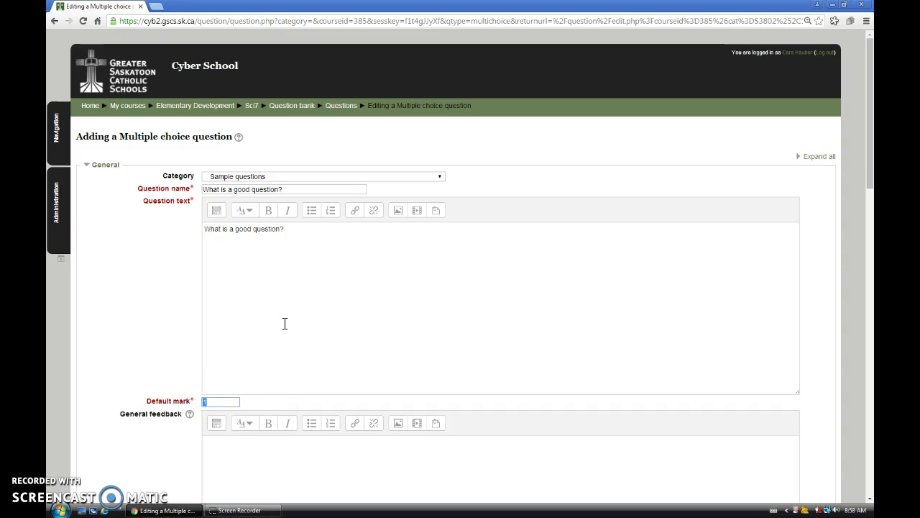
pyautogui.scroll(-2, 286, 328)
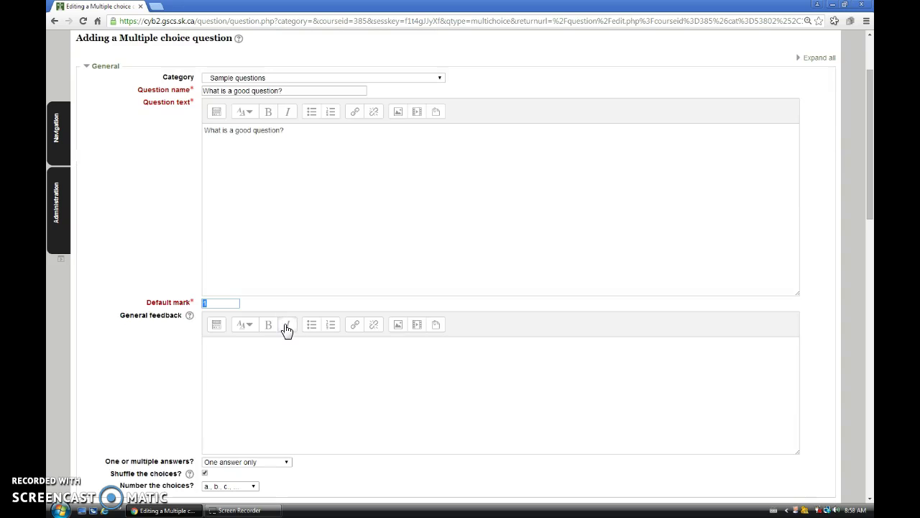
pyautogui.write('4')
pyautogui.click(246, 273)
pyautogui.click(270, 385)
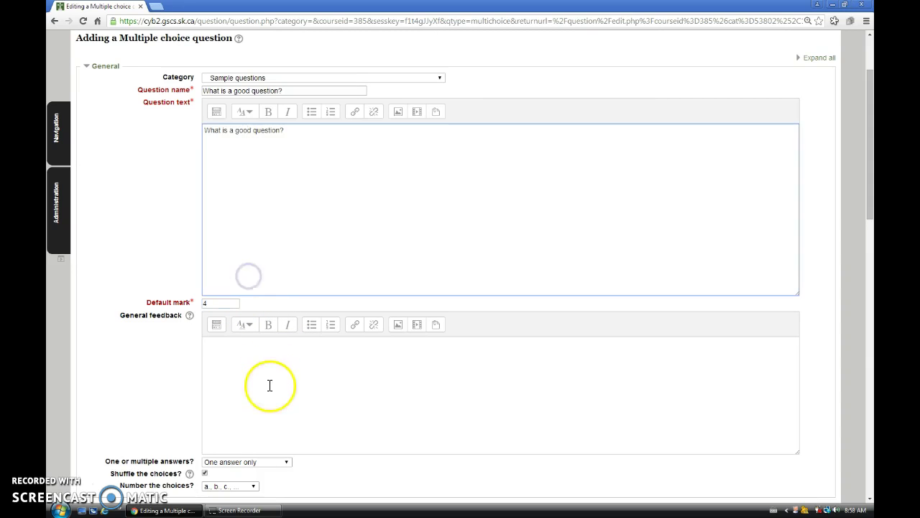
pyautogui.click(225, 363)
pyautogui.scroll(-1, 226, 363)
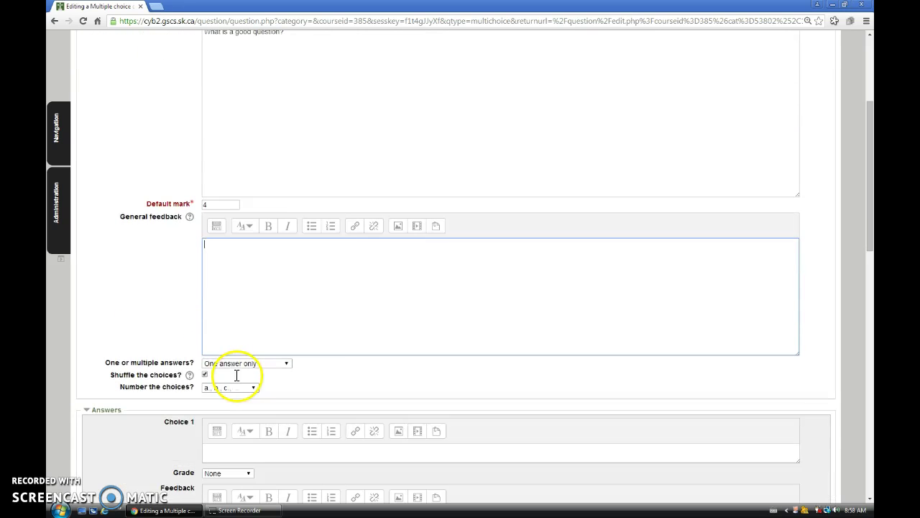
pyautogui.click(244, 273)
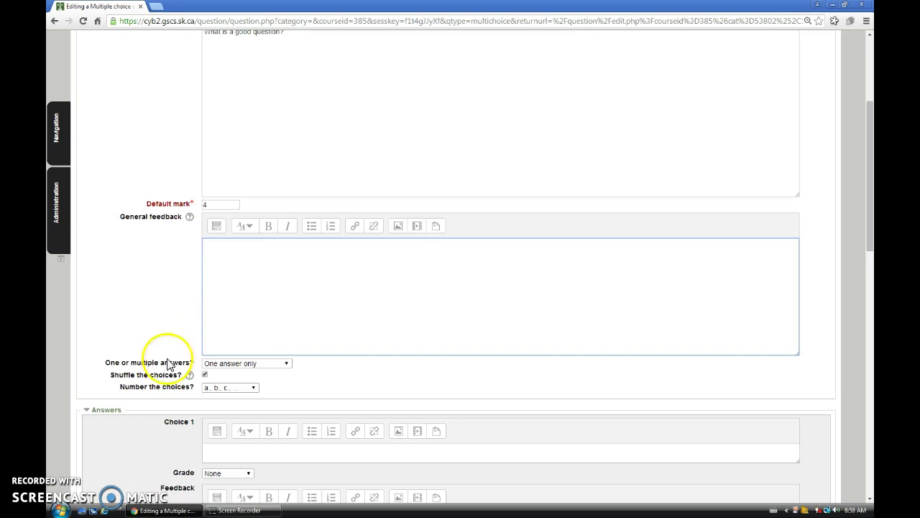
# Set the question to allow one answer only and check the available choice numbering styles.
pyautogui.scroll(-1, 301, 327)
pyautogui.scroll(-1, 301, 332)
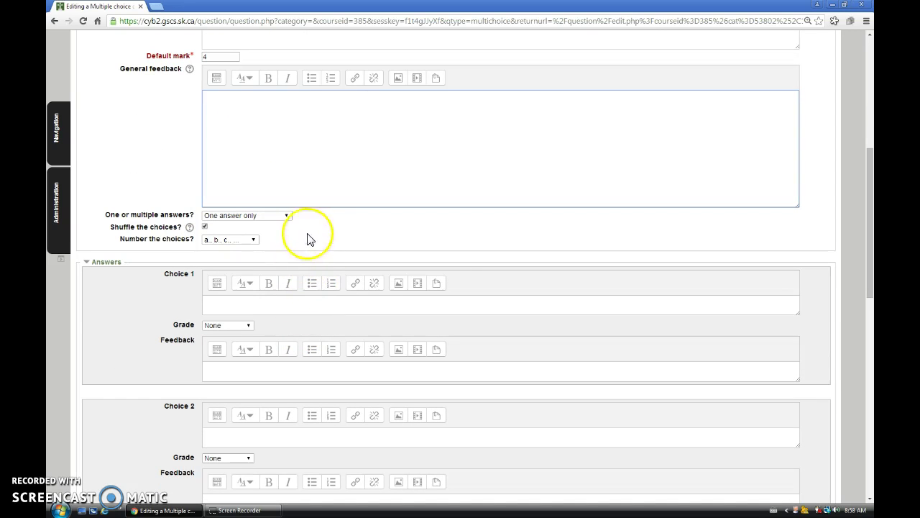
pyautogui.click(287, 215)
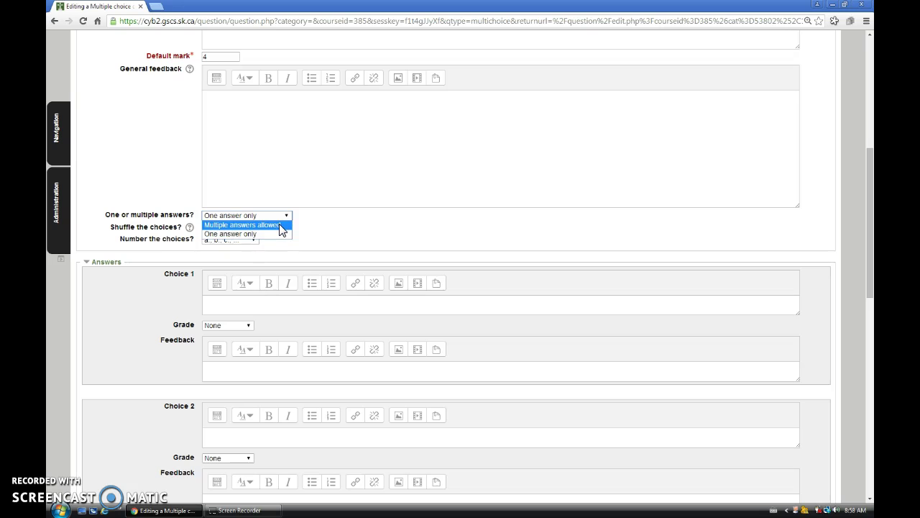
pyautogui.click(256, 233)
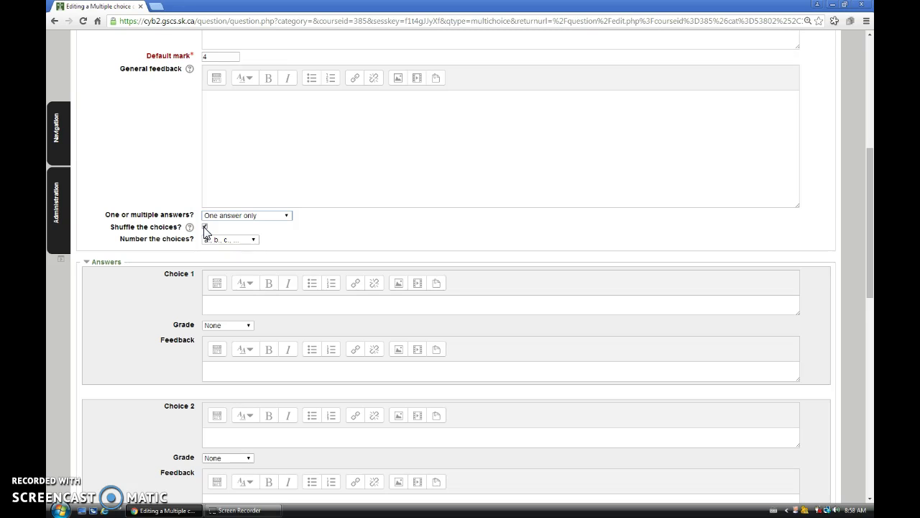
pyautogui.click(253, 239)
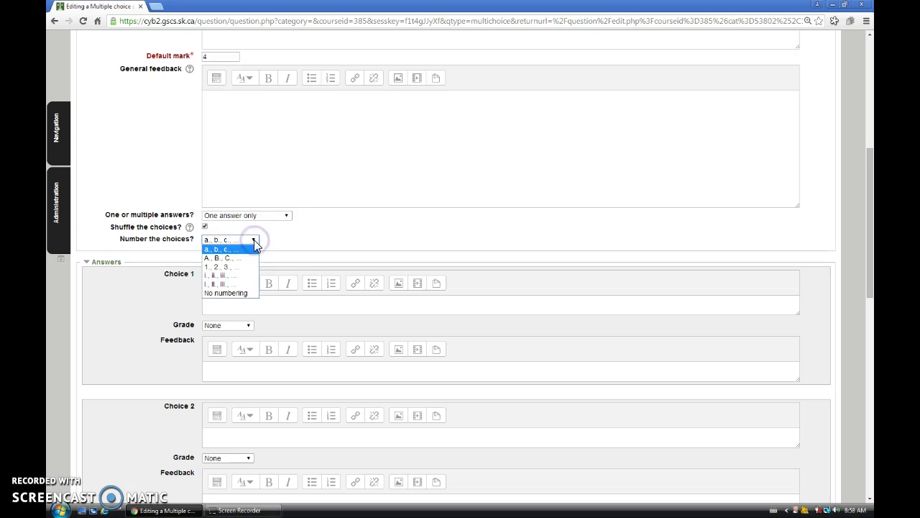
pyautogui.click(254, 241)
# Enter "one" as choice 1 and set its grade to 100%.
pyautogui.click(248, 308)
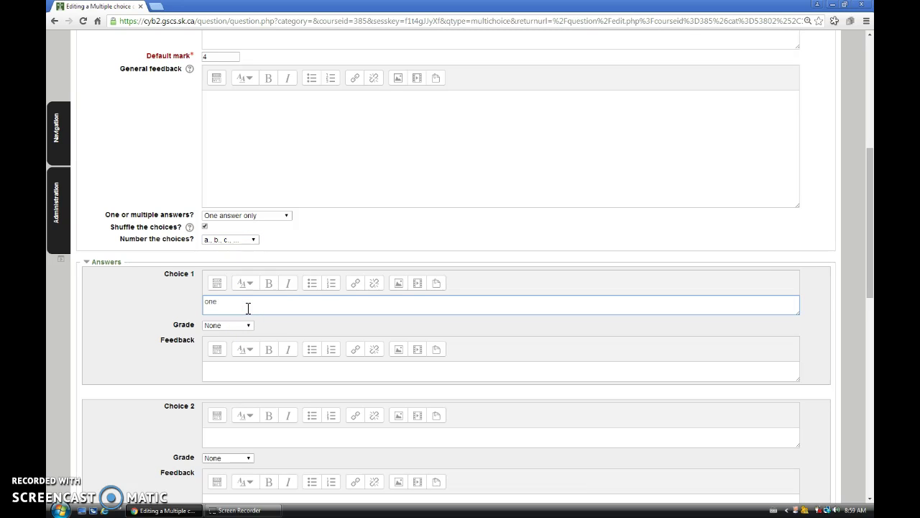
pyautogui.click(248, 324)
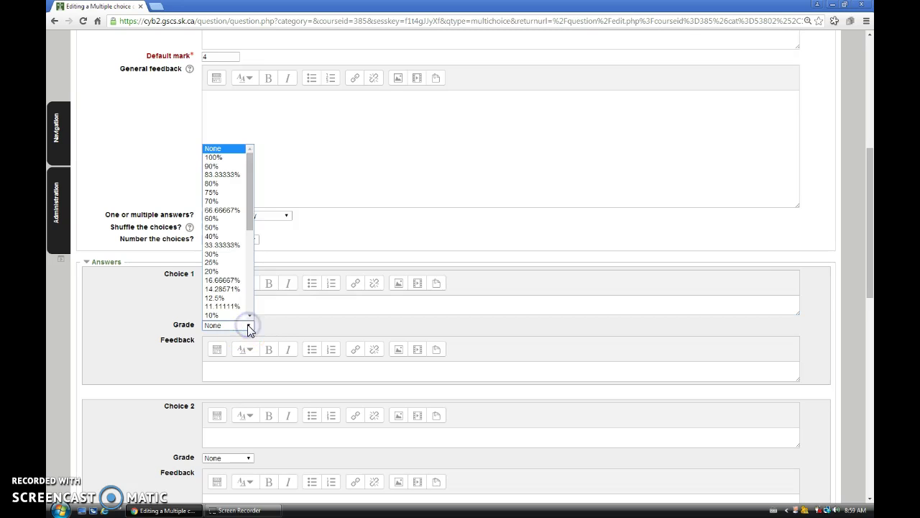
pyautogui.click(221, 158)
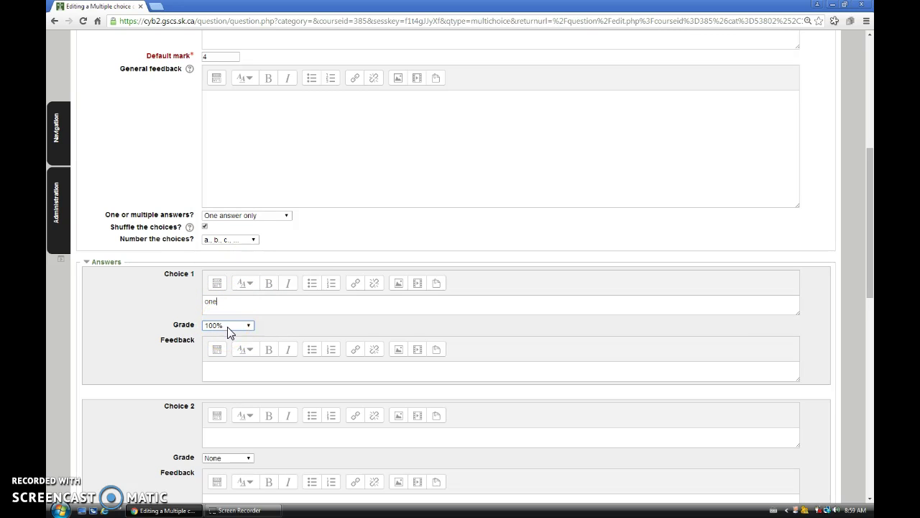
# Try a 50% grade for choice 1 and set it back to 100%.
pyautogui.click(249, 326)
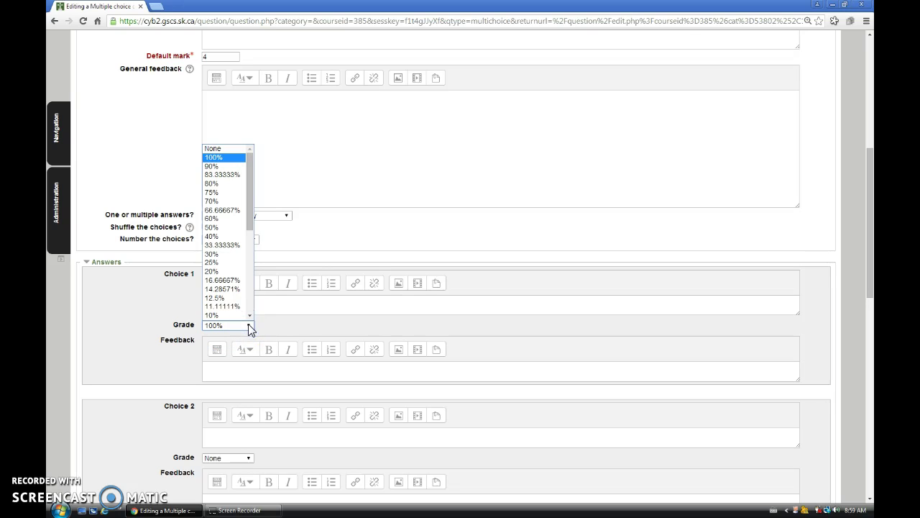
pyautogui.moveTo(249, 329); pyautogui.dragTo(214, 232)
pyautogui.click(238, 215)
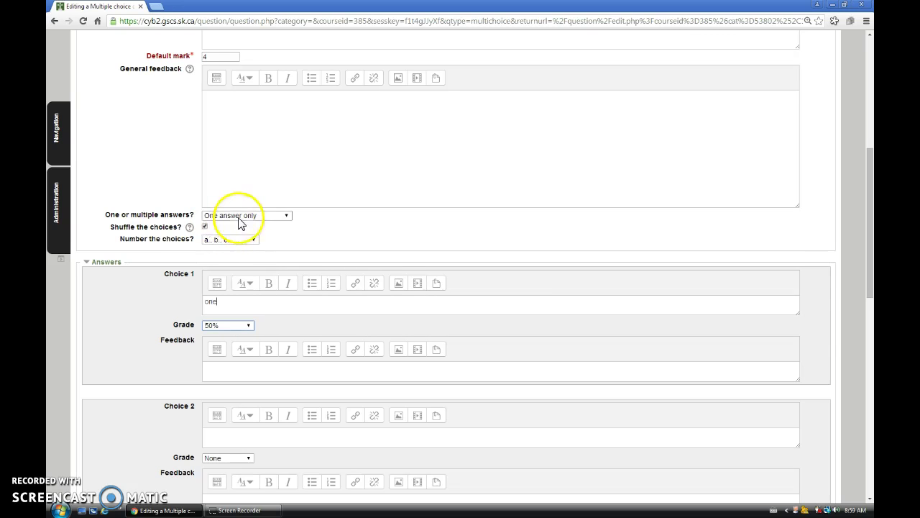
pyautogui.click(236, 216)
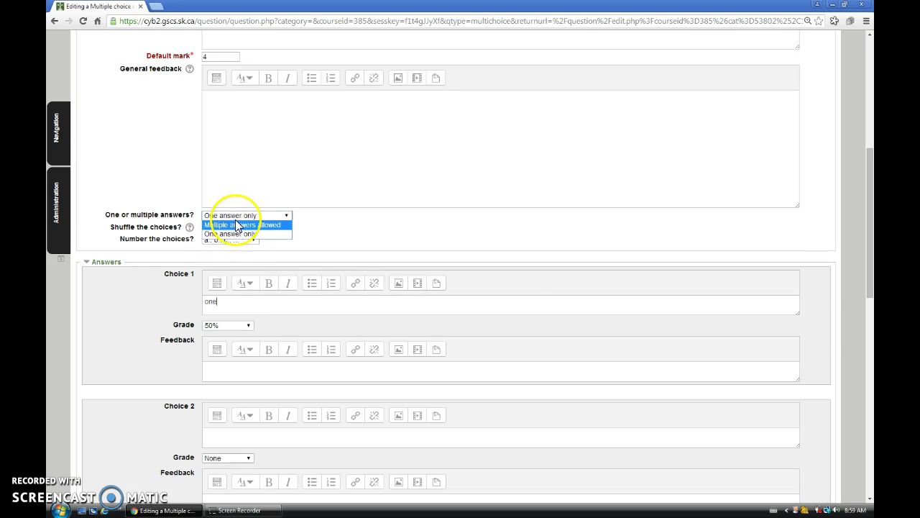
pyautogui.click(250, 327)
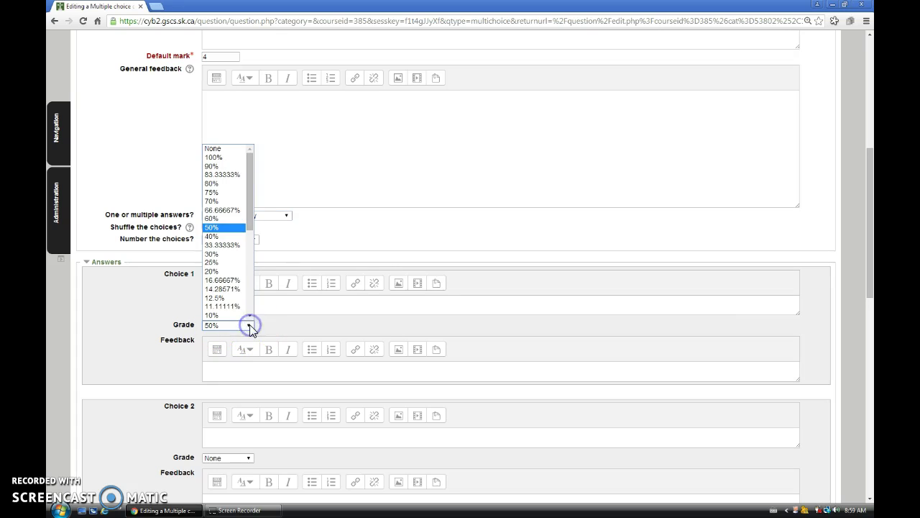
pyautogui.click(209, 155)
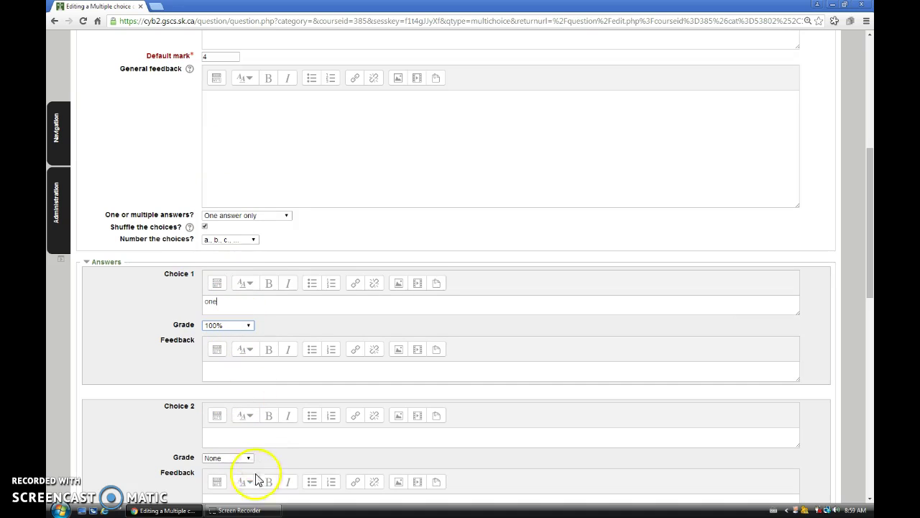
# Enter "two" as choice 2 and "three" as choice 3.
pyautogui.click(225, 437)
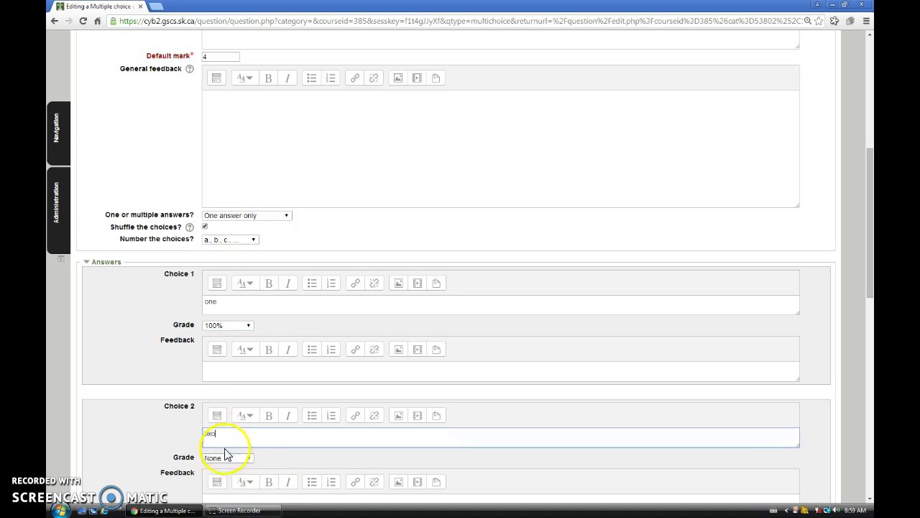
pyautogui.scroll(-3, 219, 460)
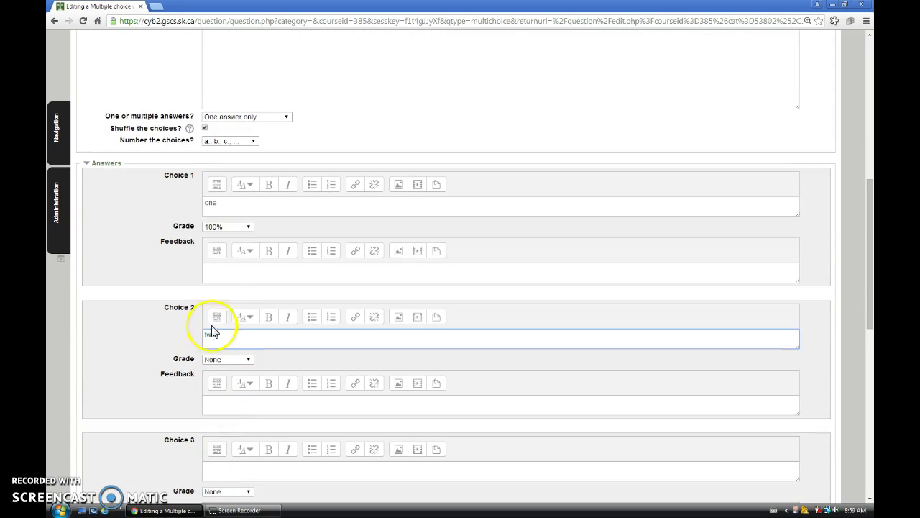
pyautogui.click(215, 226)
pyautogui.click(211, 227)
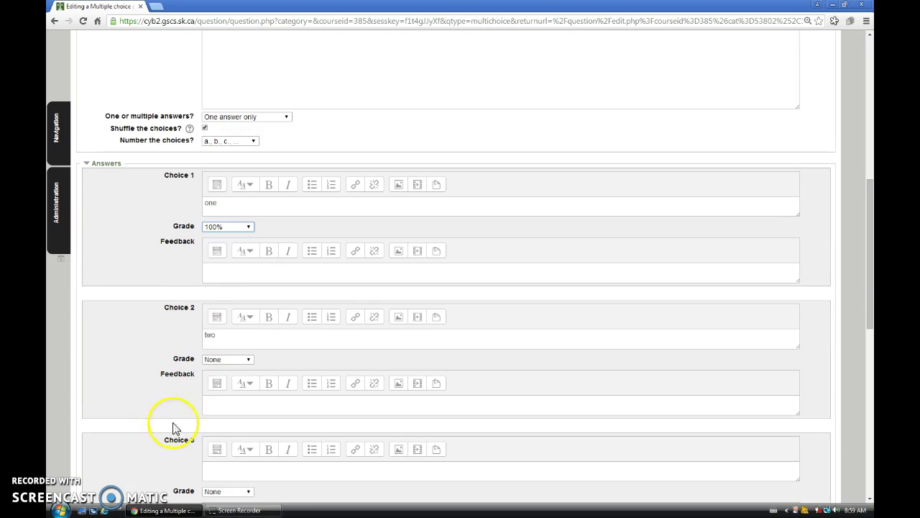
pyautogui.scroll(-3, 173, 453)
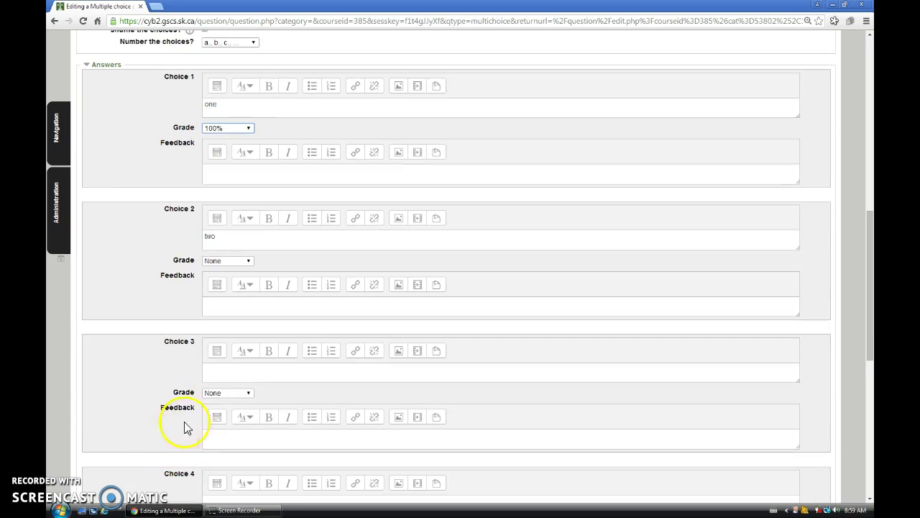
pyautogui.click(220, 367)
pyautogui.write('tree')
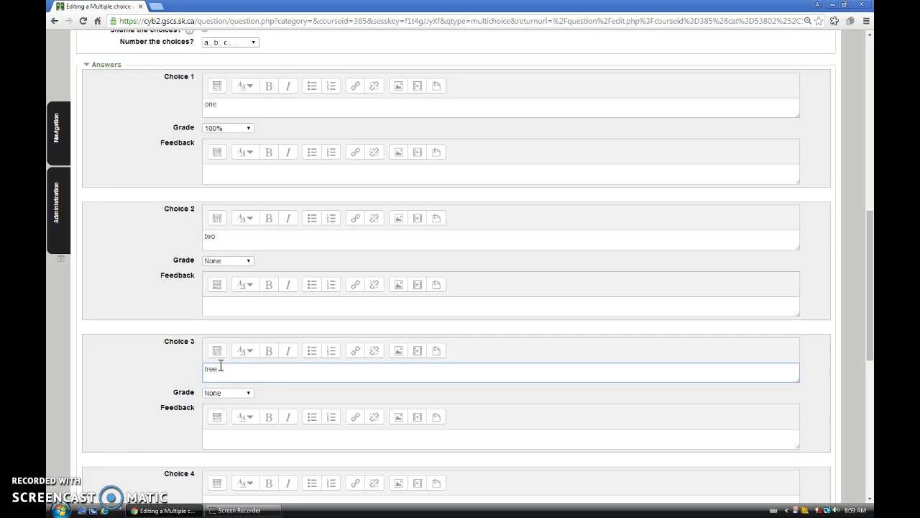
pyautogui.click(208, 370)
pyautogui.write('hree')
# Enter "four" as choice 4 and "five" as choice 5, and add "Try again!" as choice 4's feedback.
pyautogui.scroll(-3, 223, 432)
pyautogui.click(222, 354)
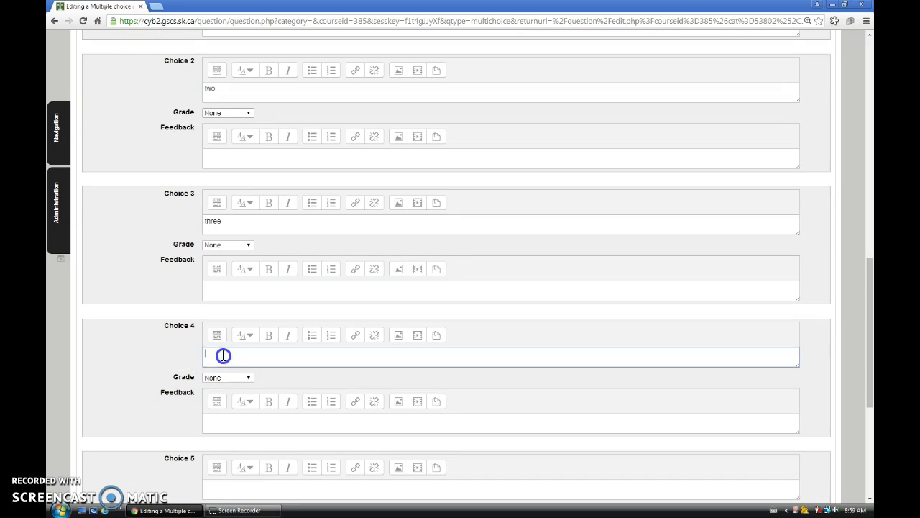
pyautogui.write('fou')
pyautogui.scroll(-2, 223, 357)
pyautogui.click(221, 387)
pyautogui.write('five')
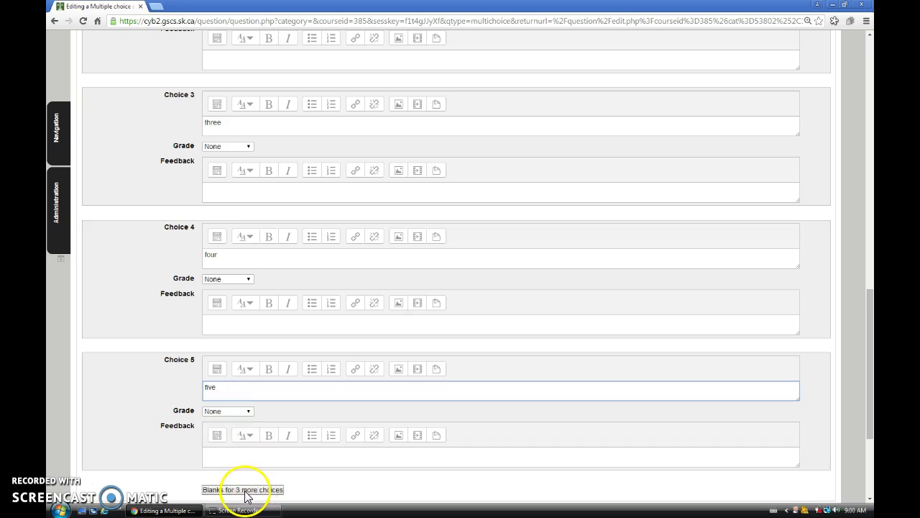
pyautogui.scroll(-2, 244, 495)
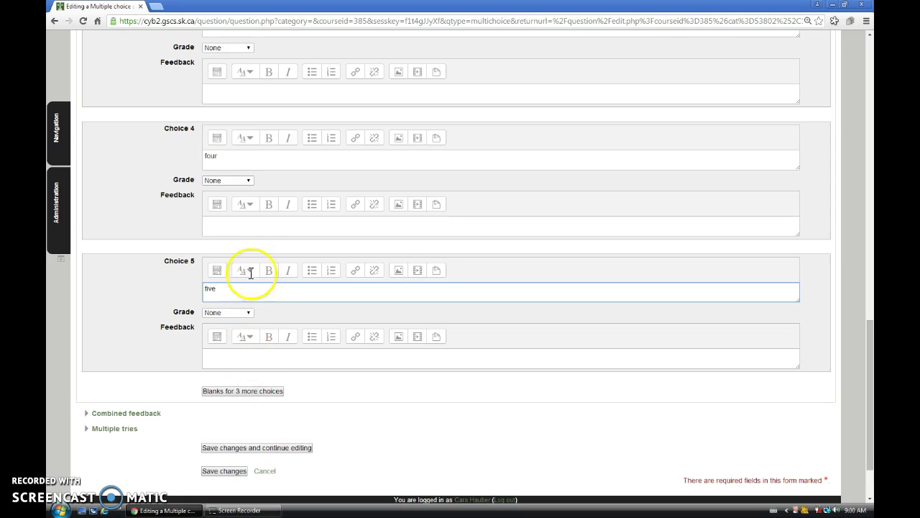
pyautogui.click(221, 225)
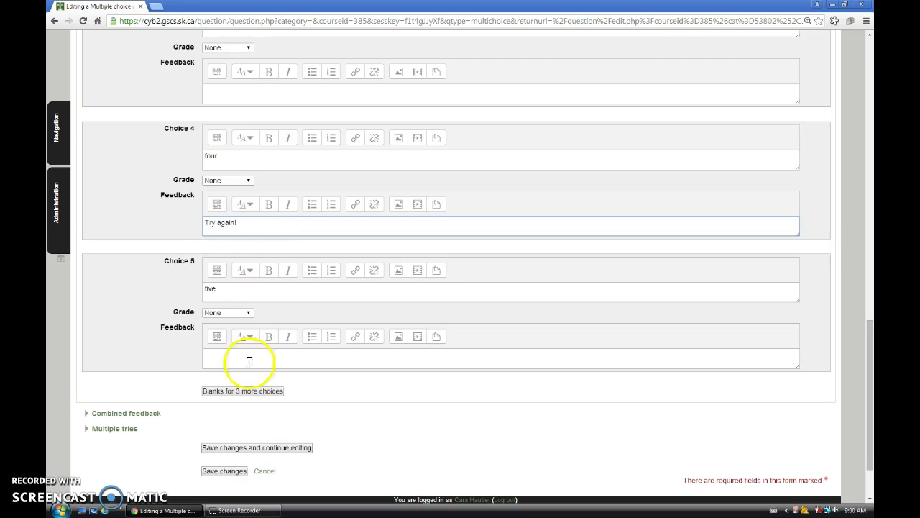
# Examine the question's combined feedback texts and its multiple tries settings, including the penalty options for each incorrect try.
pyautogui.click(123, 428)
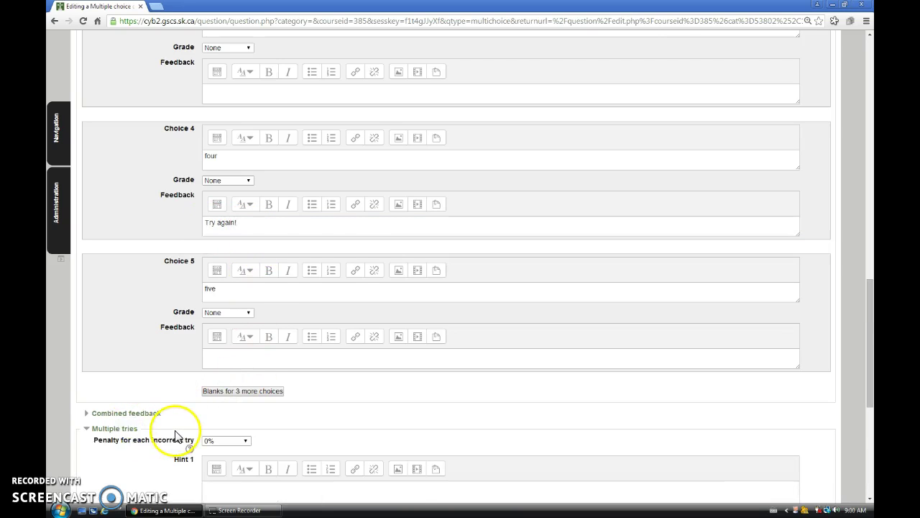
pyautogui.scroll(-2, 176, 436)
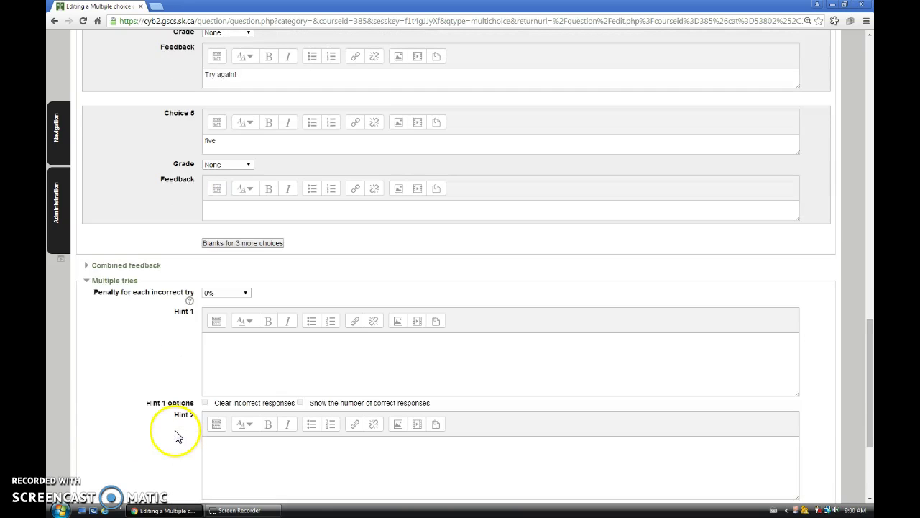
pyautogui.click(123, 265)
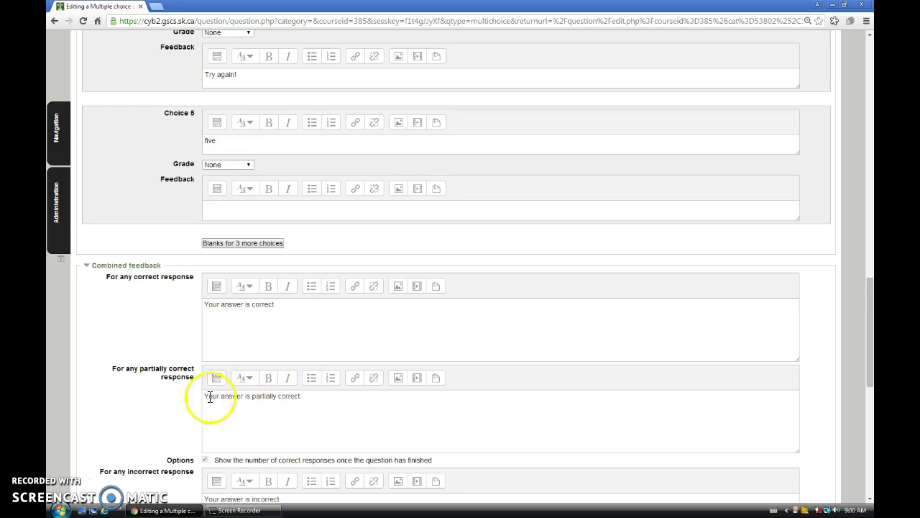
pyautogui.scroll(-2, 277, 421)
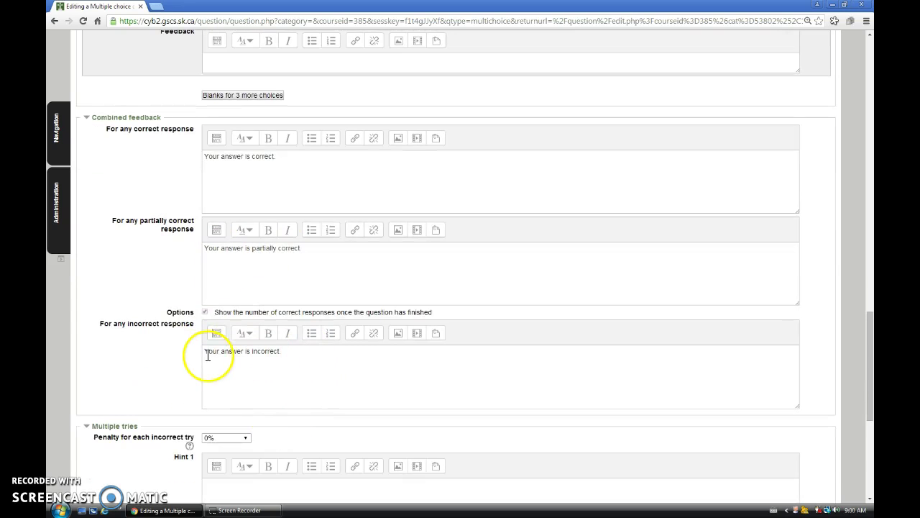
pyautogui.scroll(-2, 208, 354)
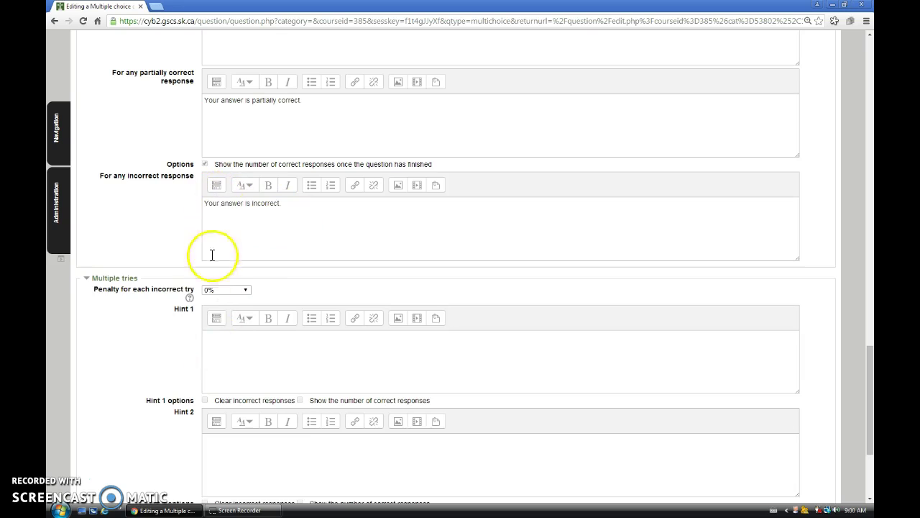
pyautogui.scroll(-2, 183, 335)
pyautogui.click(246, 143)
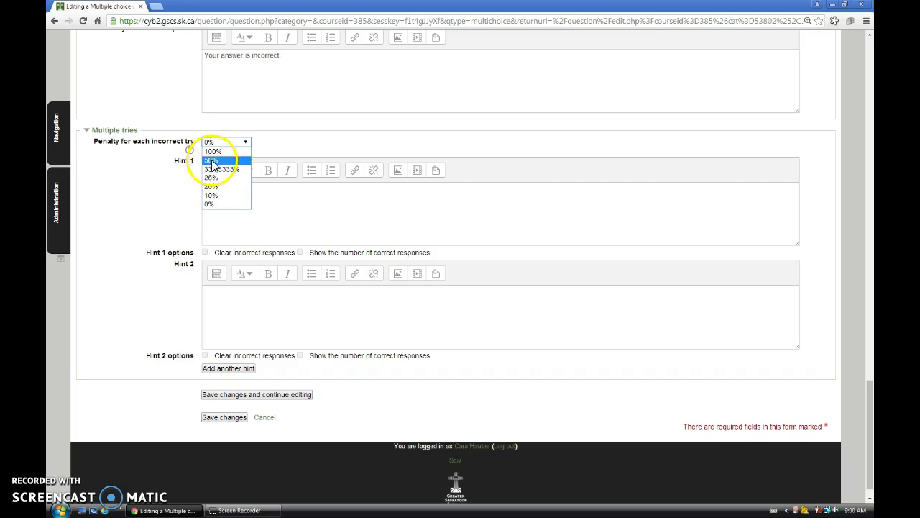
pyautogui.click(174, 208)
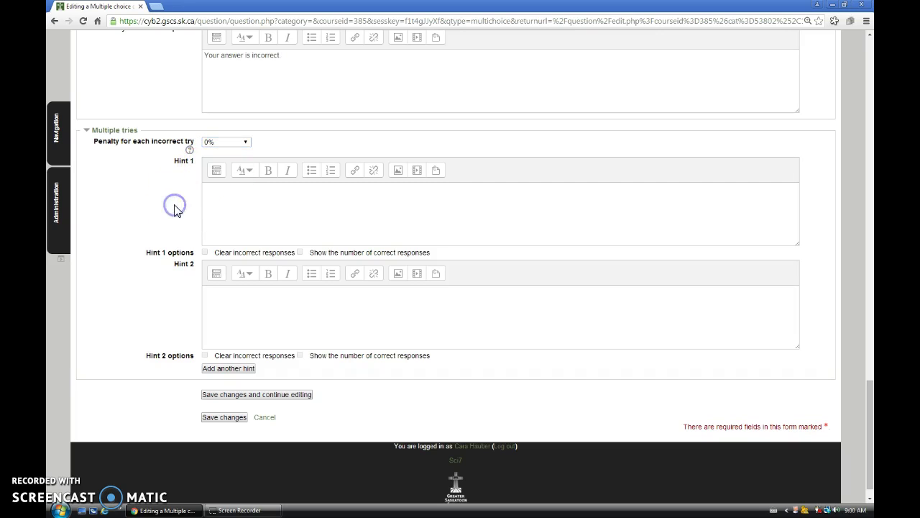
# Save the multiple choice question and start adding an Essay question to the Sample questions category.
pyautogui.click(230, 419)
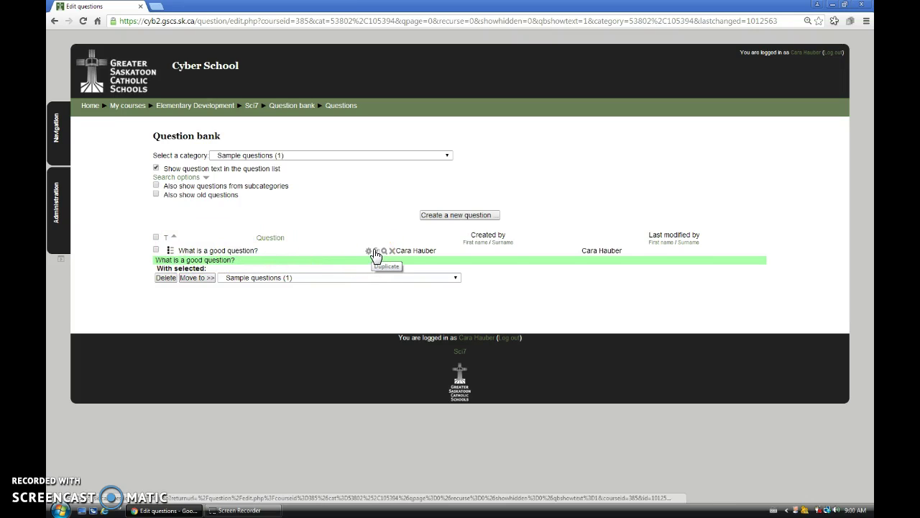
pyautogui.click(438, 217)
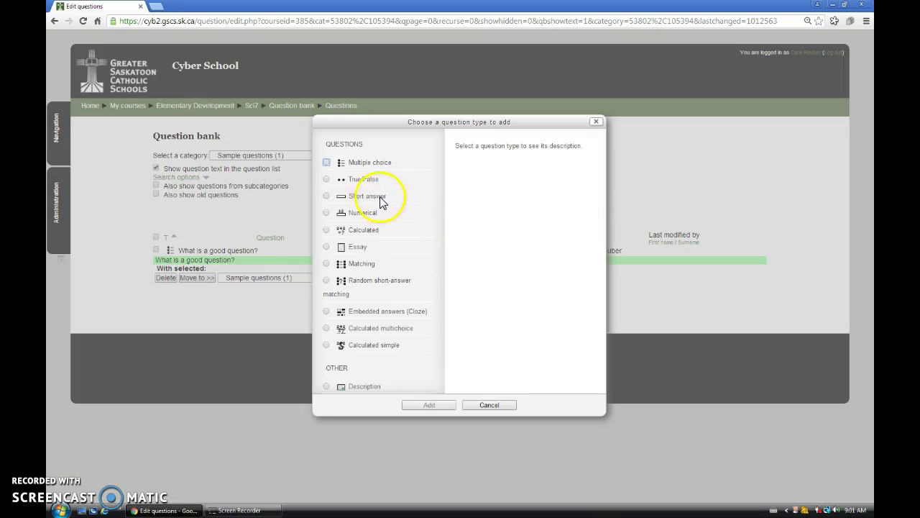
pyautogui.click(327, 248)
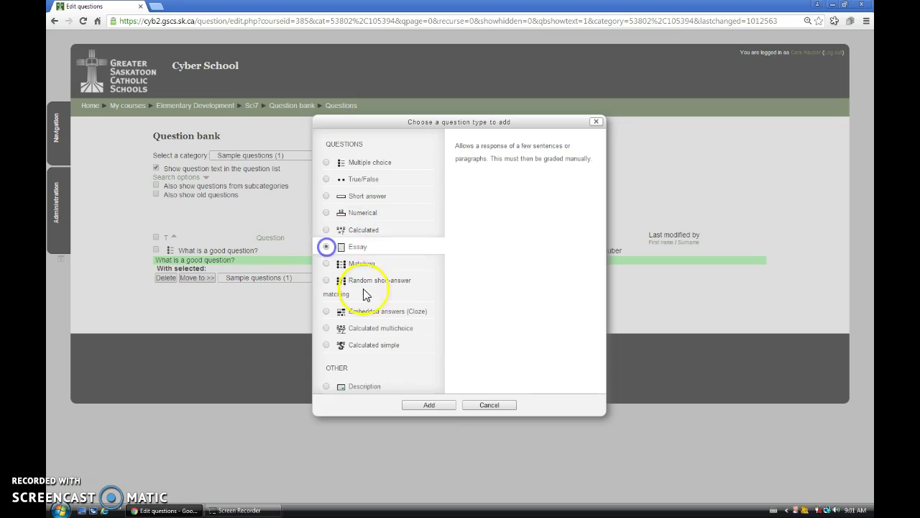
pyautogui.click(440, 407)
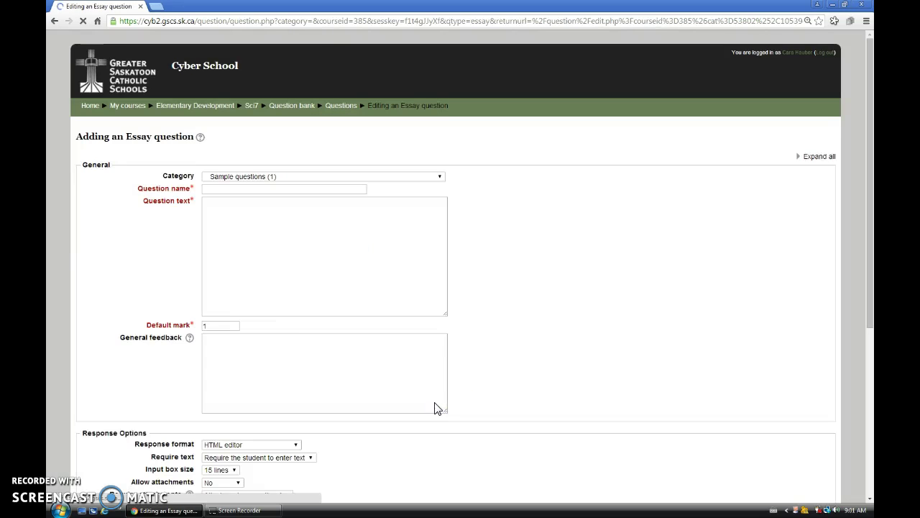
# Enter "How are you?" as the essay question's name and copy it into the question text.
pyautogui.click(222, 190)
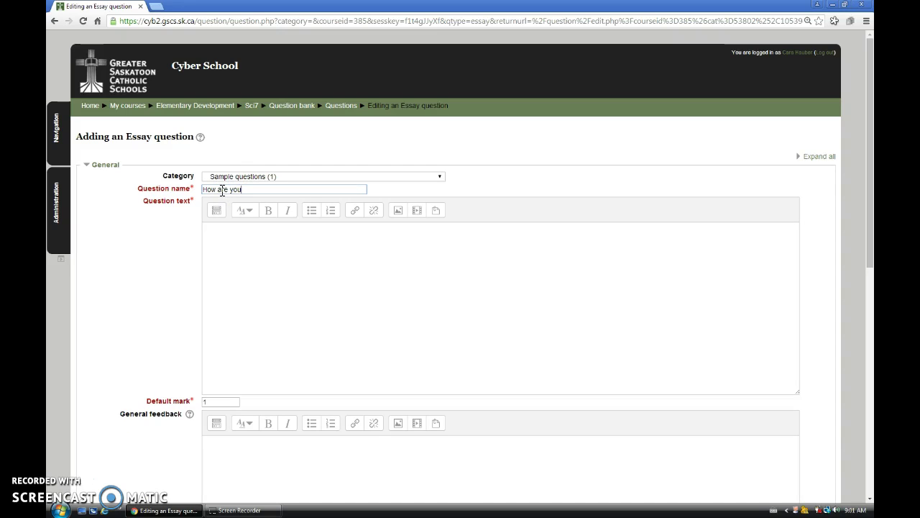
pyautogui.write('How are you?')
pyautogui.moveTo(247, 190); pyautogui.dragTo(180, 243)
pyautogui.hotkey('ctrl', 'c')
pyautogui.click(246, 273)
pyautogui.hotkey('ctrl', 'v')
# Set the essay question's default mark to 5 and leave the general feedback empty.
pyautogui.scroll(-2, 259, 307)
pyautogui.doubleClick(216, 304)
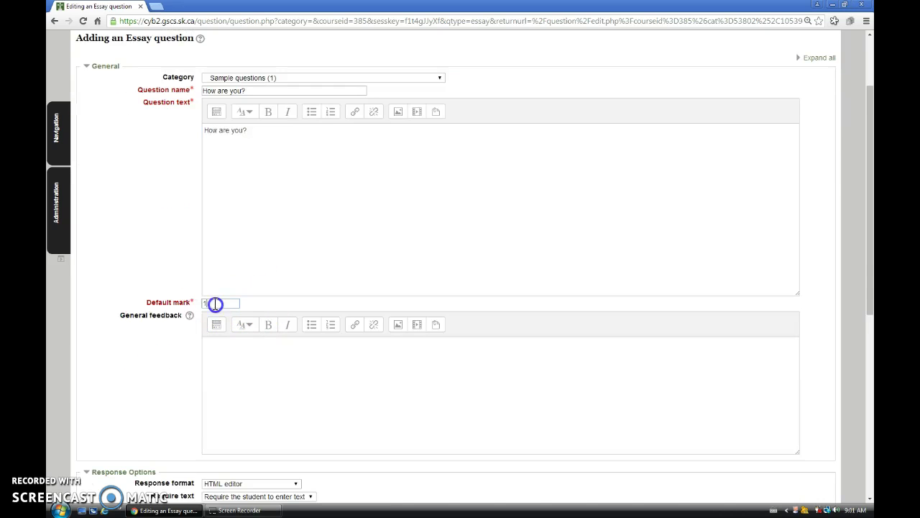
pyautogui.write('5')
pyautogui.click(229, 370)
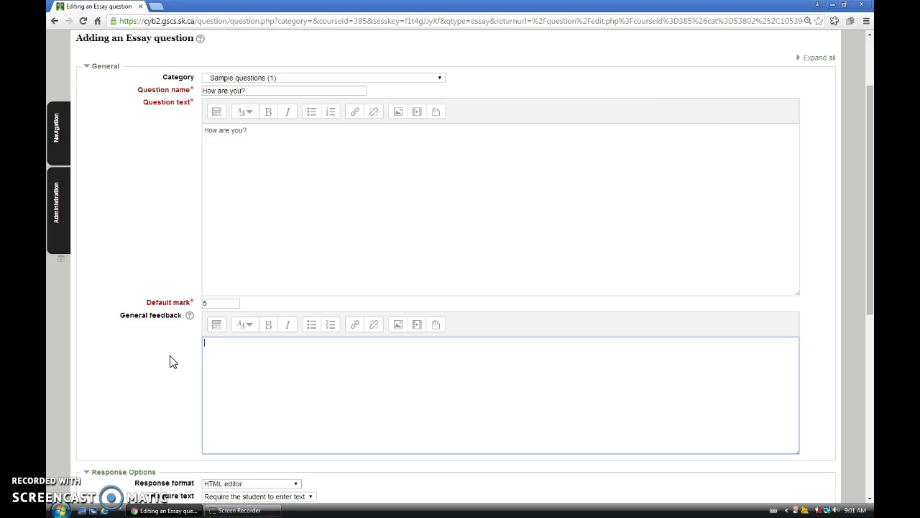
# Review the available response formats, keeping HTML editor, and set the essay's input box size to 5 lines.
pyautogui.scroll(-3, 170, 361)
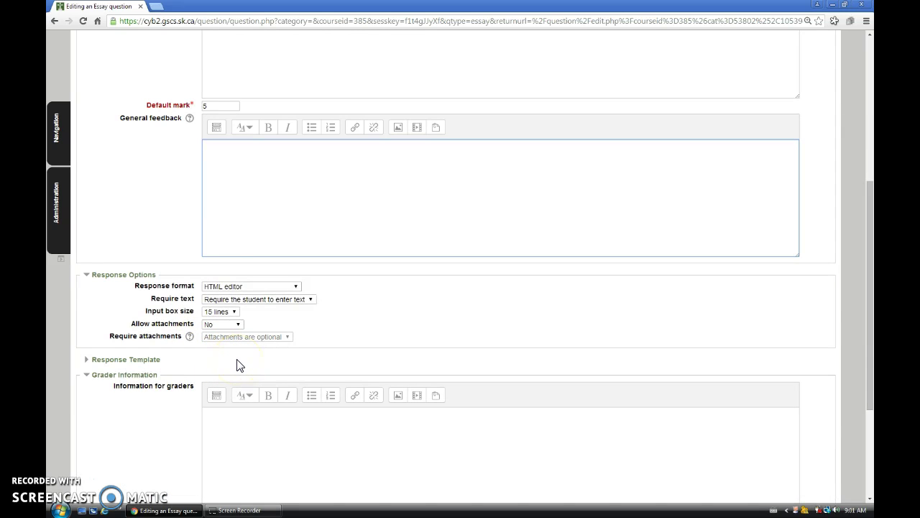
pyautogui.click(272, 375)
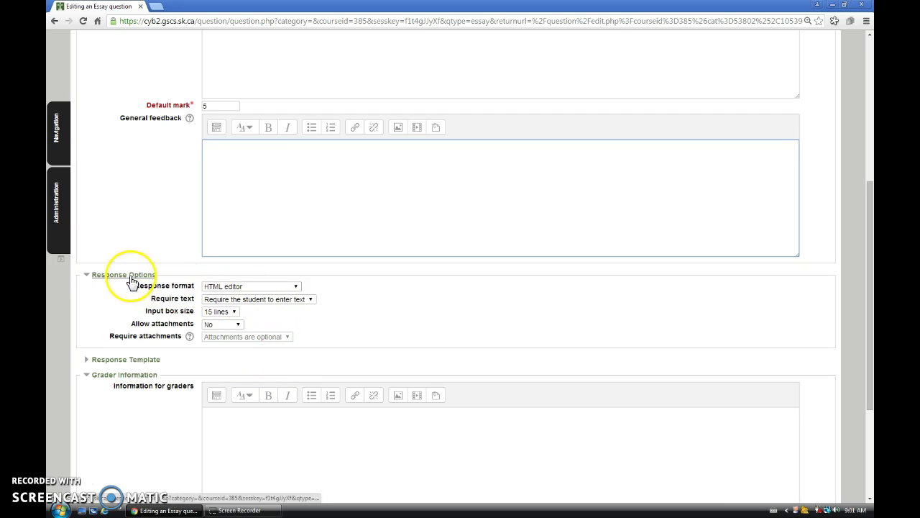
pyautogui.click(296, 287)
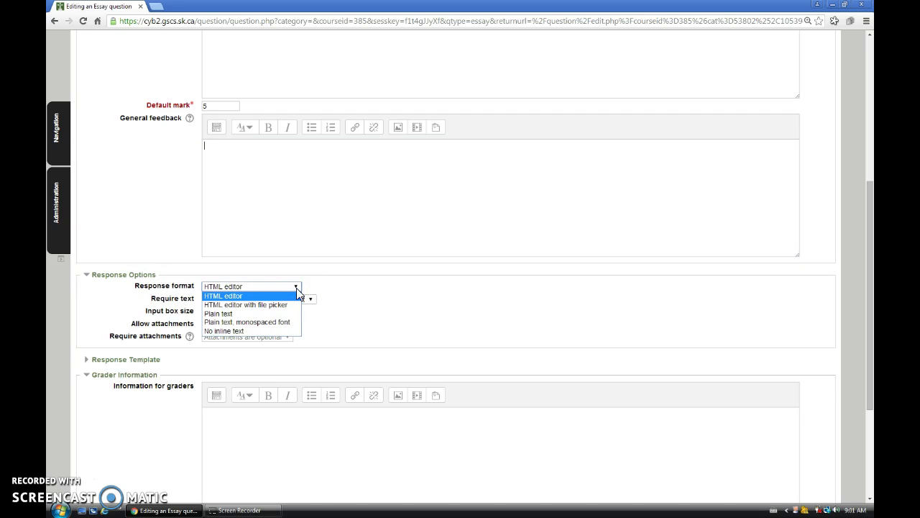
pyautogui.click(297, 288)
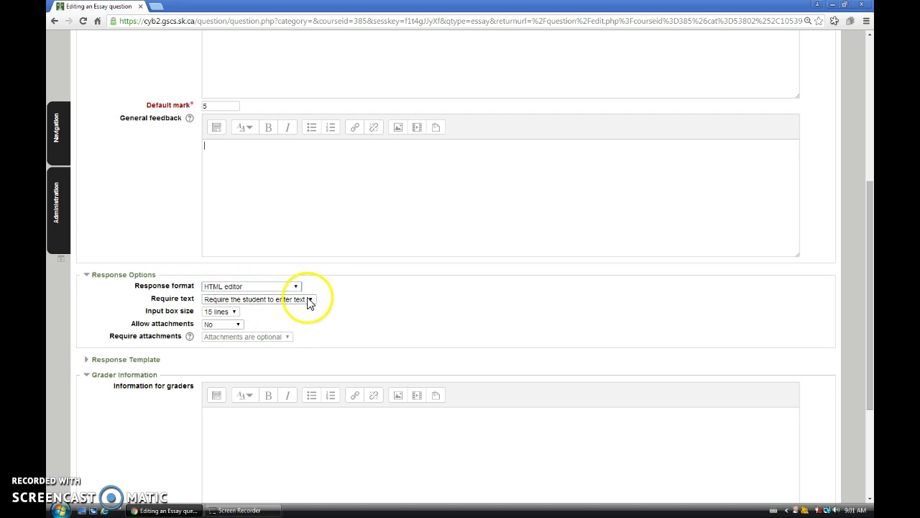
pyautogui.click(234, 313)
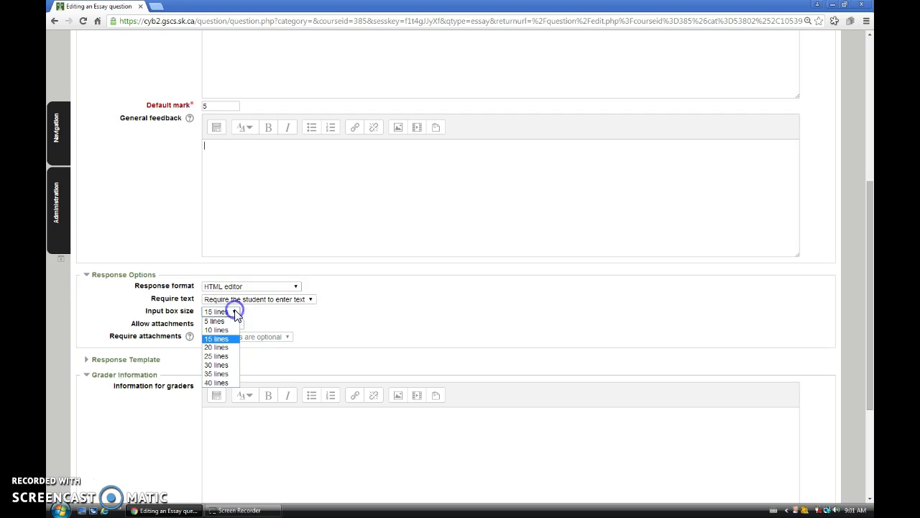
pyautogui.click(217, 320)
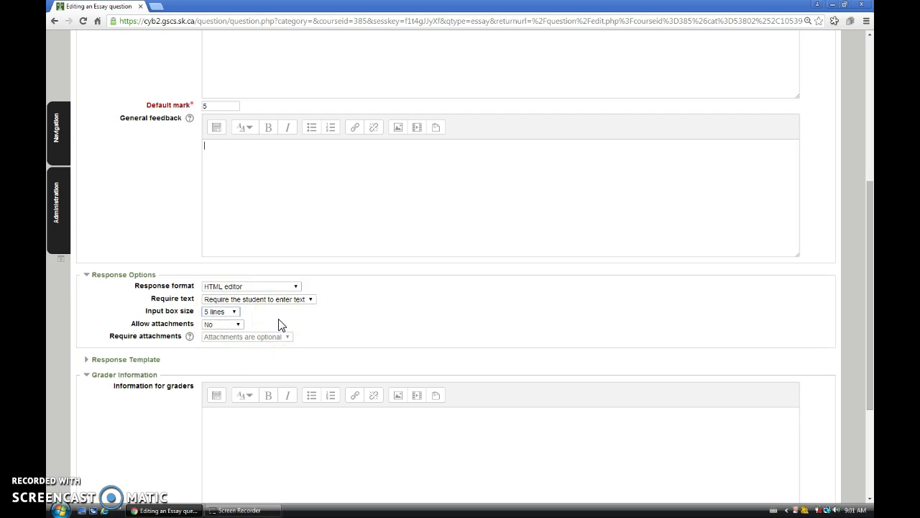
# Allow 1 attachment for the essay response and require 1 attachment.
pyautogui.click(238, 324)
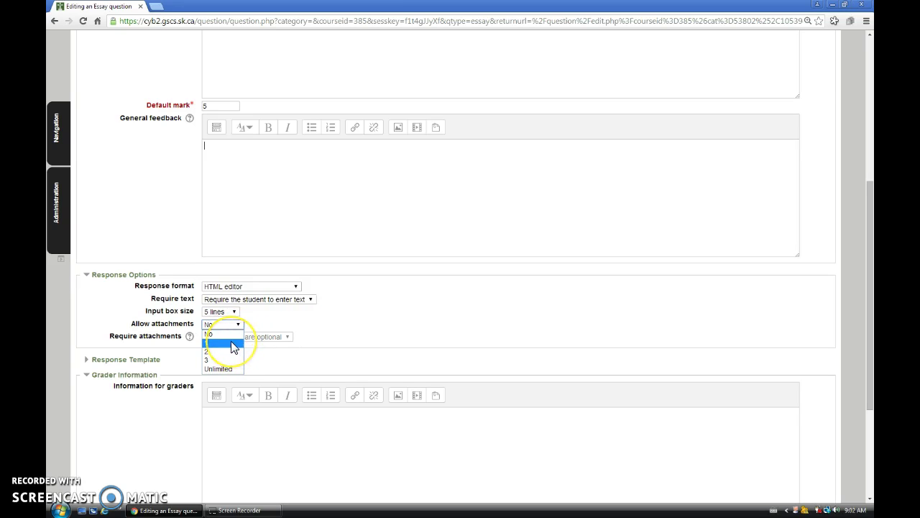
pyautogui.click(233, 346)
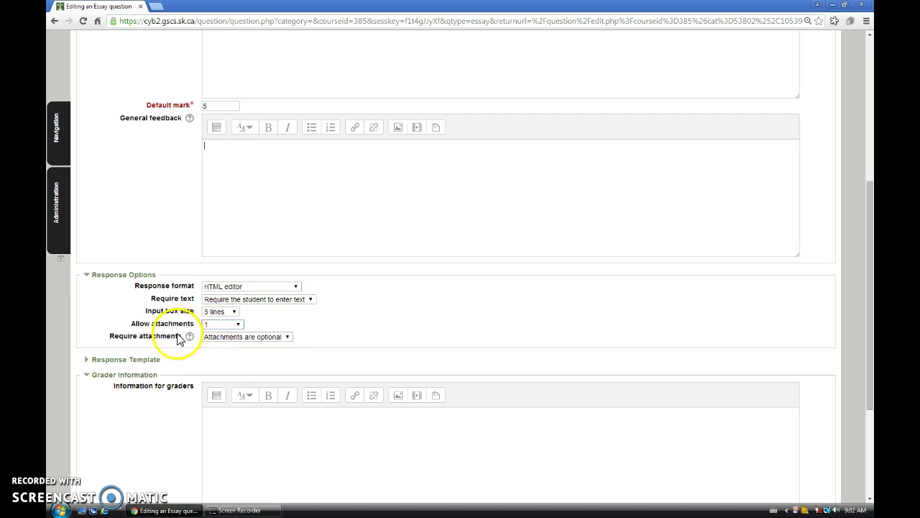
pyautogui.click(224, 336)
pyautogui.click(223, 355)
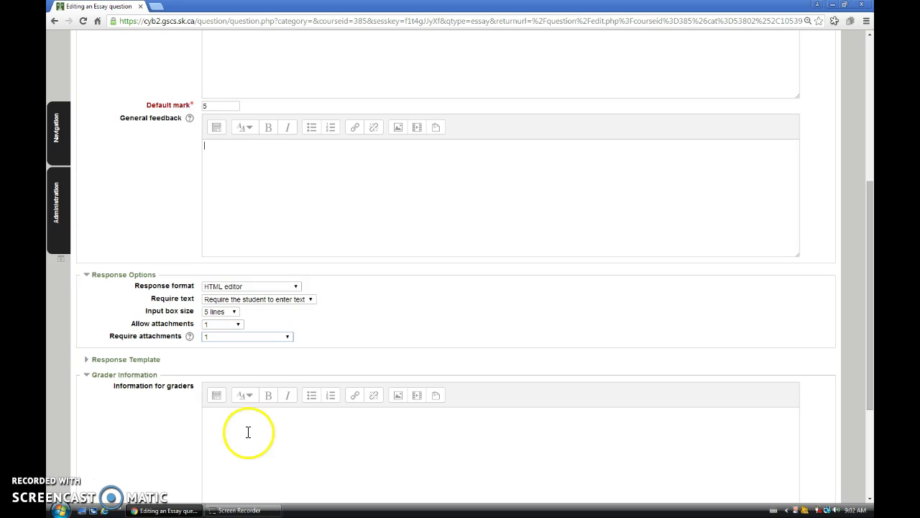
# Expand the Response Template section and read the help explaining what the template is for.
pyautogui.click(123, 359)
pyautogui.scroll(-2, 287, 435)
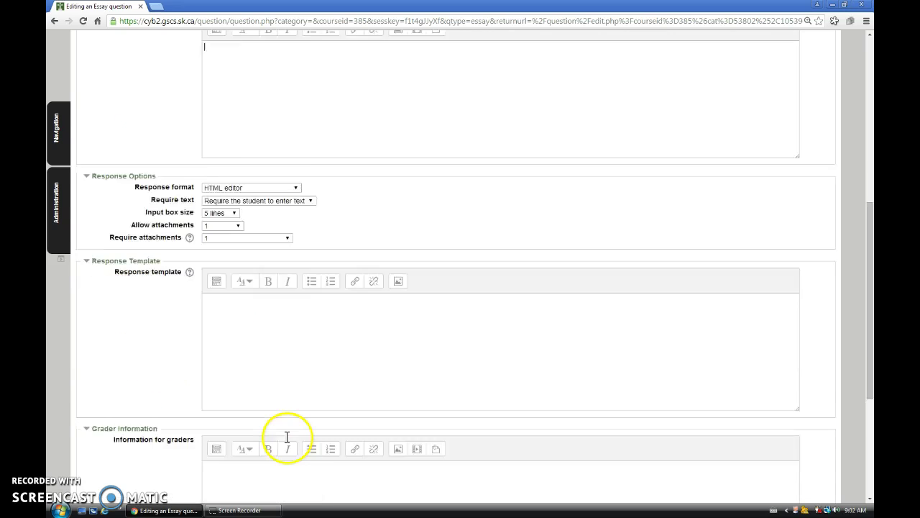
pyautogui.click(256, 292)
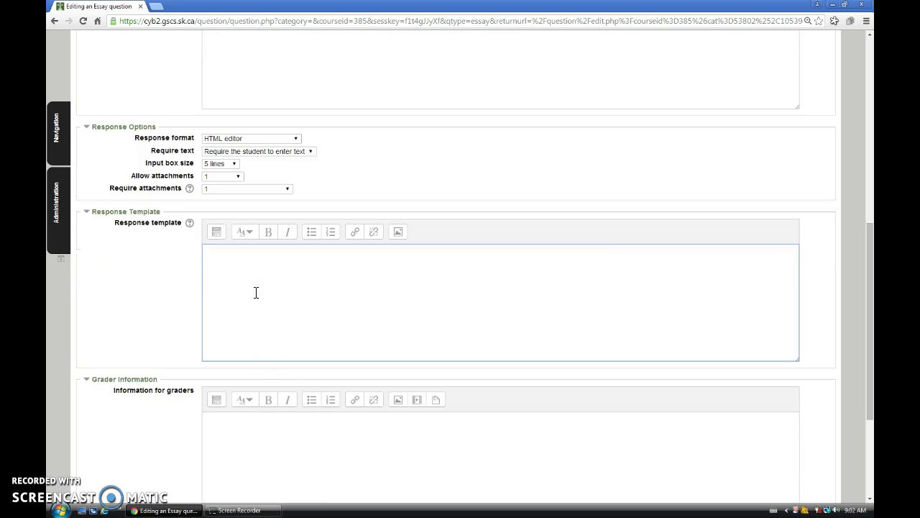
pyautogui.click(189, 222)
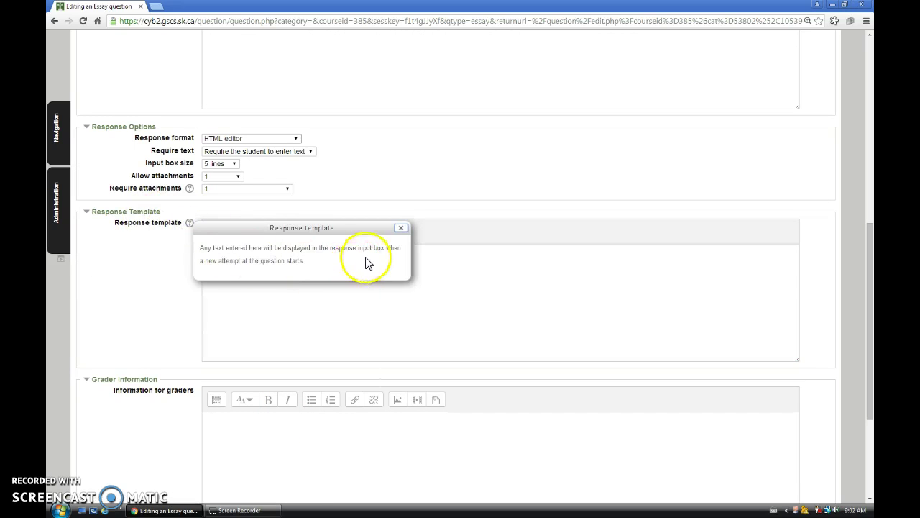
pyautogui.click(401, 228)
pyautogui.click(329, 299)
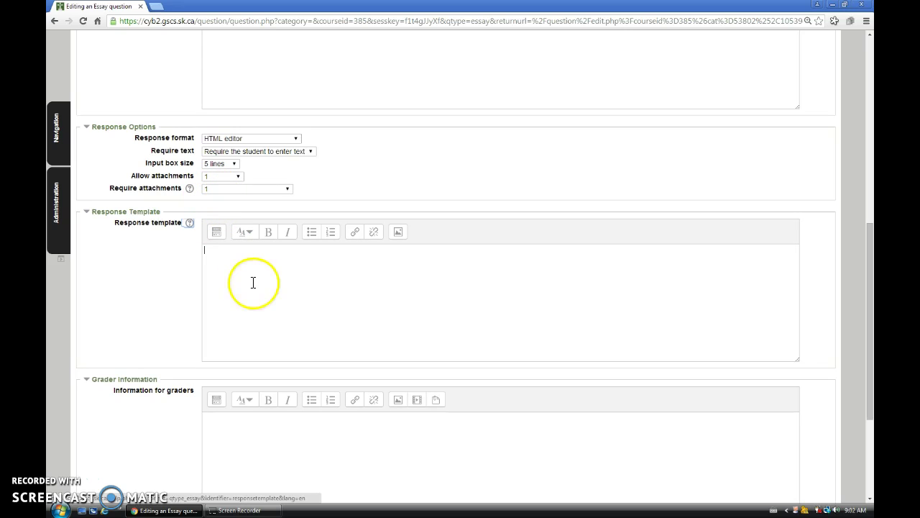
# Enter "A mixture is / A solution is/" as the information for graders and save the essay question.
pyautogui.click(277, 457)
pyautogui.scroll(-2, 277, 458)
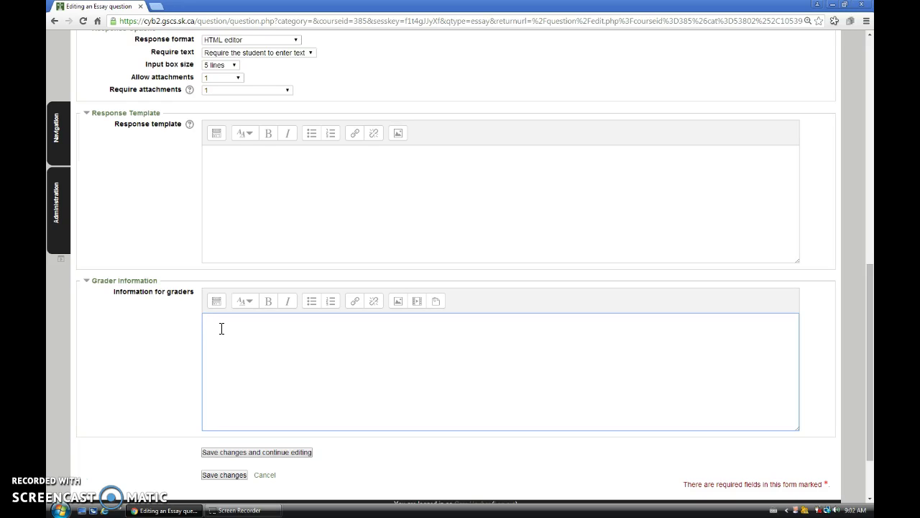
pyautogui.write('A mixtu')
pyautogui.write('re is / ')
pyautogui.write('A solution ')
pyautogui.write('is/')
pyautogui.click(233, 476)
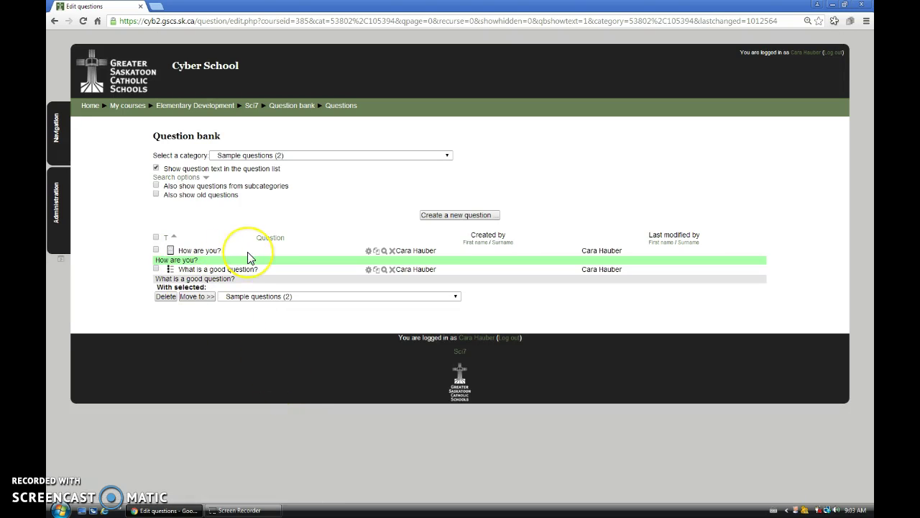
pyautogui.click(287, 192)
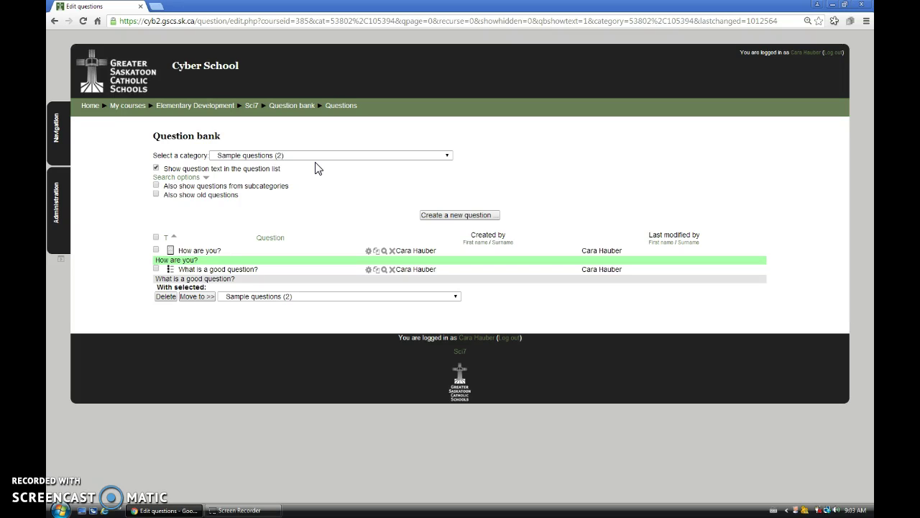
pyautogui.click(319, 222)
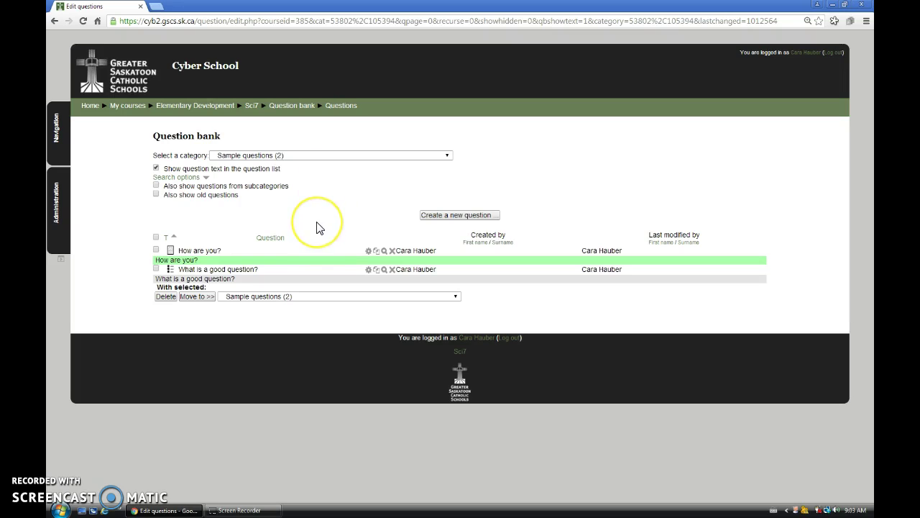